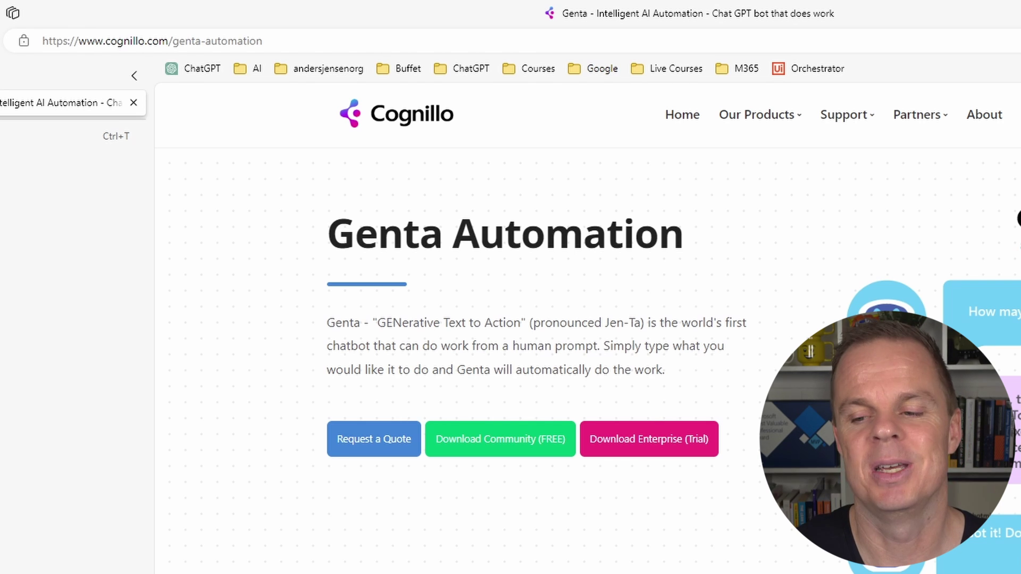
Download the free Community GentaAutomation.zip and show it in its Downloads folder
click(515, 445)
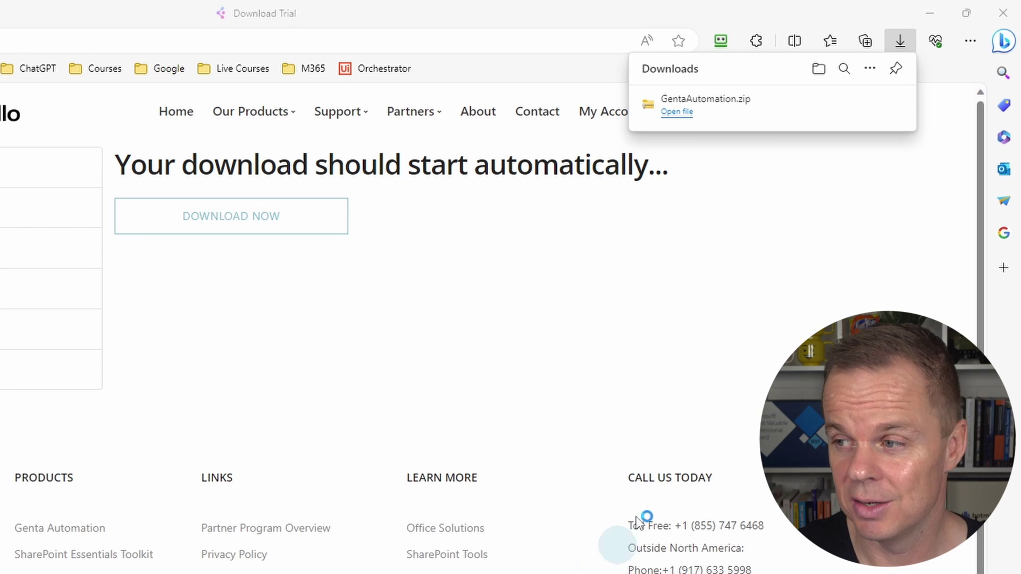
mouse_move(833, 125)
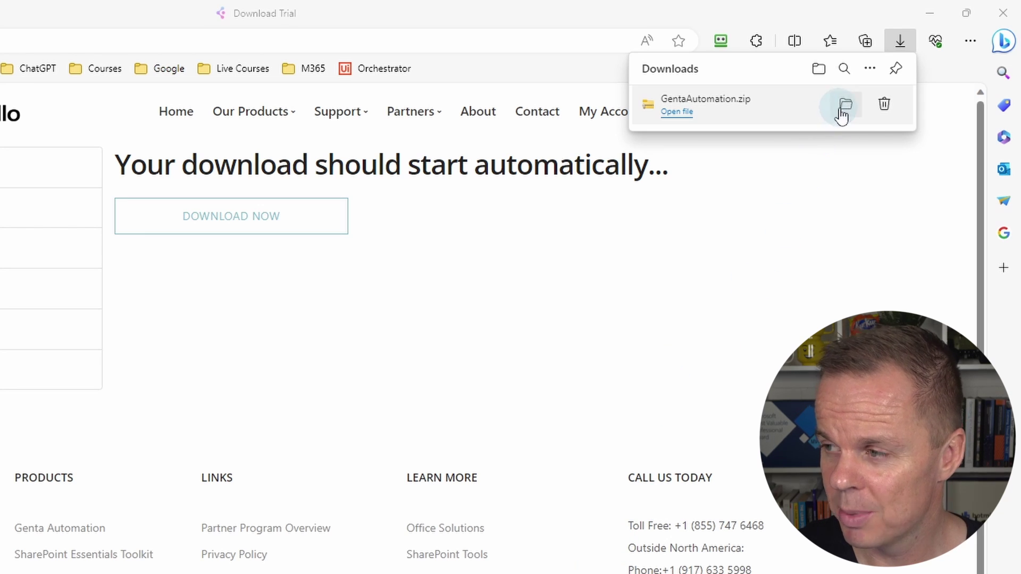
click(845, 104)
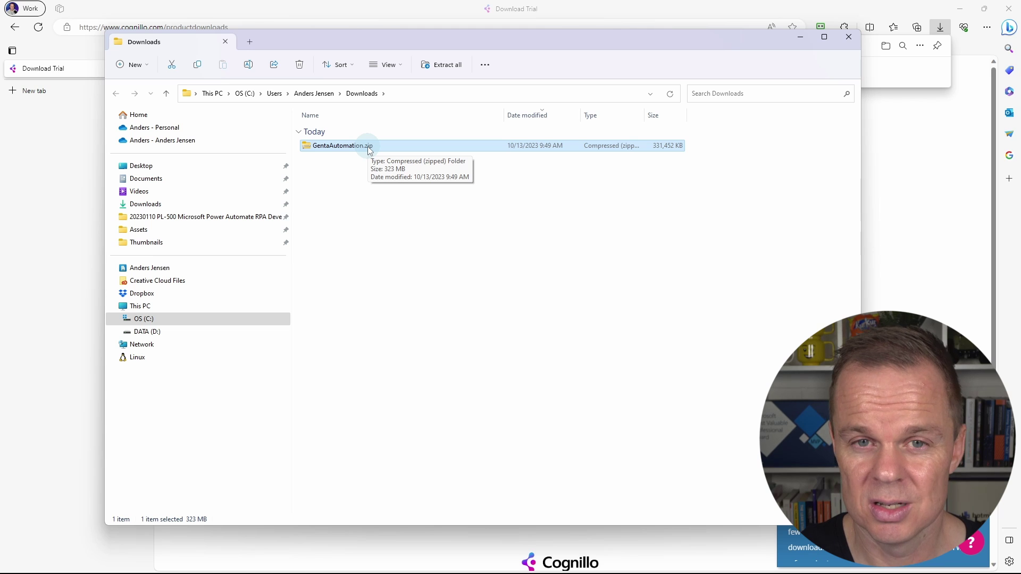
Extract GentaAutomation.zip to the suggested location and open the extracted GentaAutomation folder
right_click(370, 149)
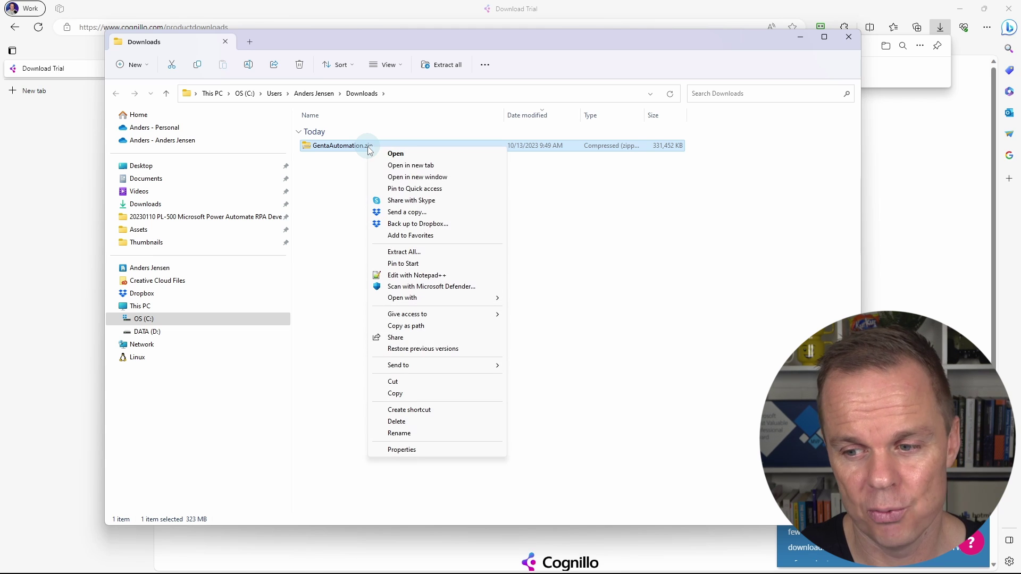
click(394, 252)
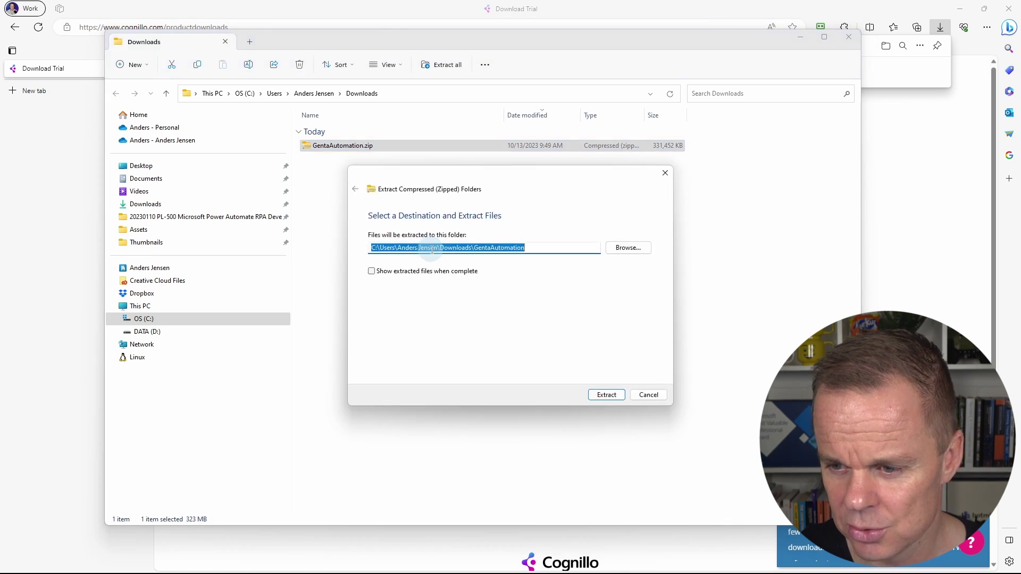
click(595, 397)
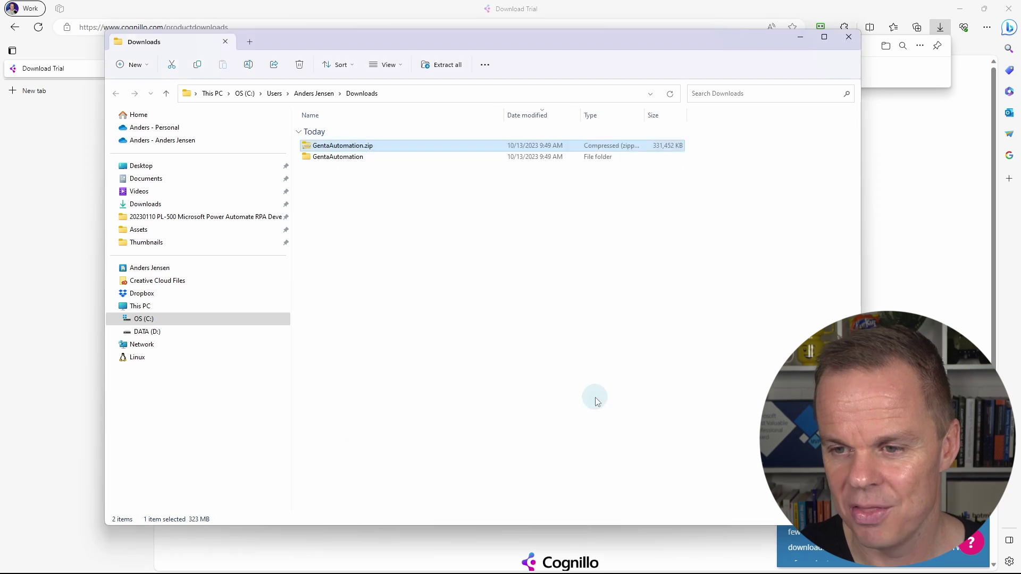
double_click(350, 157)
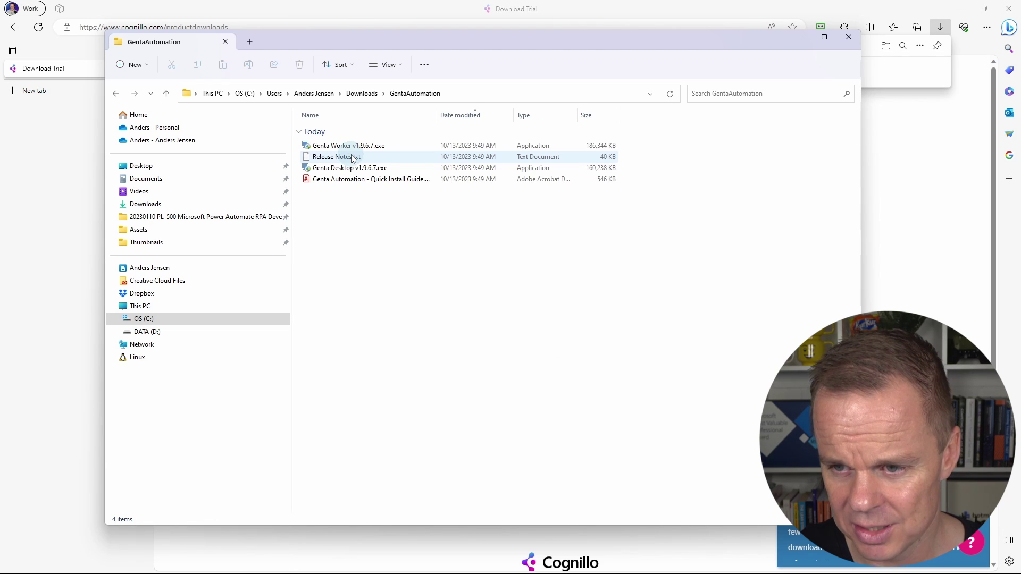
Install Genta Desktop v1.9.6.7 with the license accepted, then close the finished installer
double_click(376, 169)
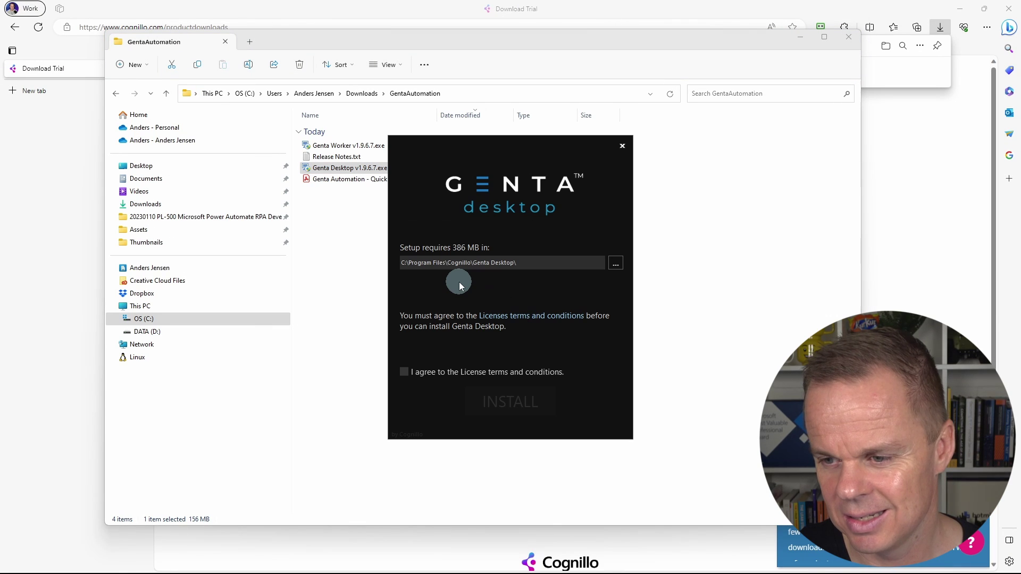
click(407, 376)
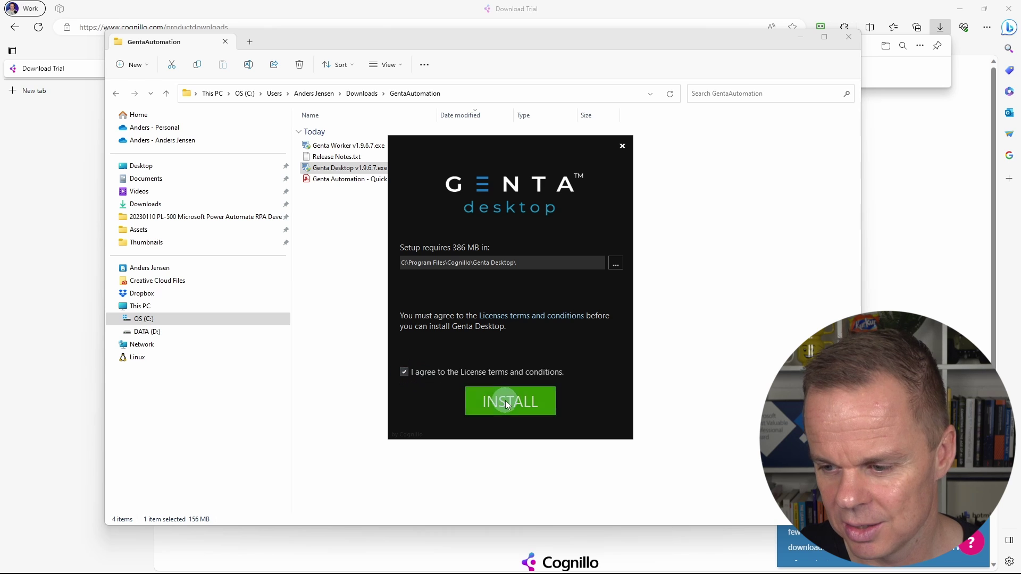
click(505, 401)
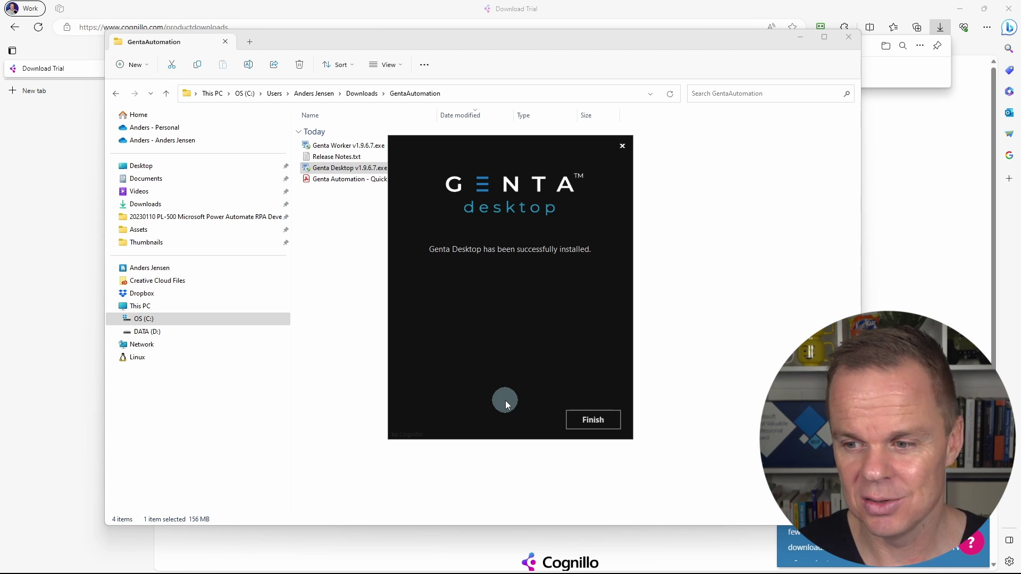
click(584, 418)
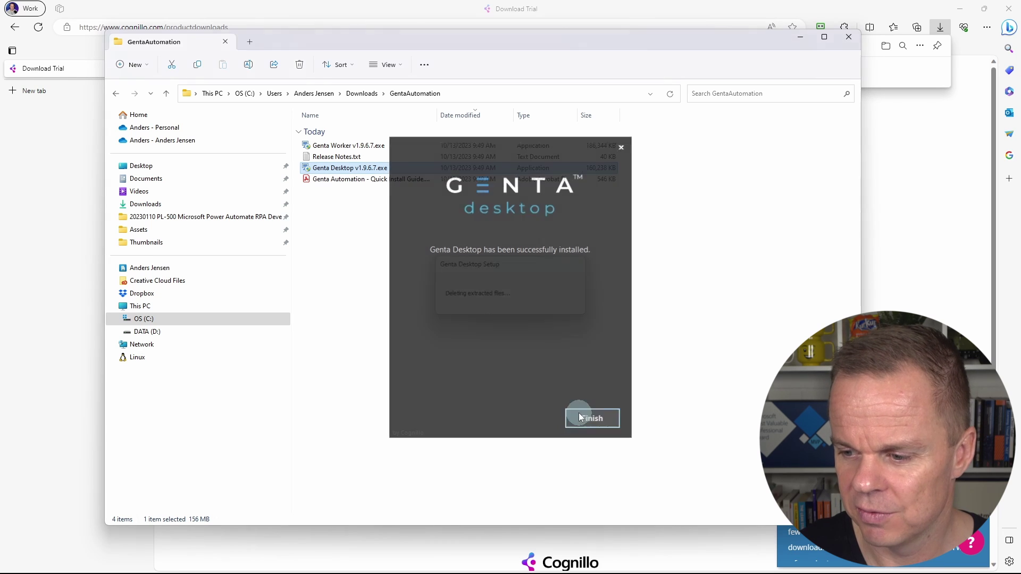
Install Genta Worker v1.9.6.7 with the license accepted, then put Explorer away
double_click(372, 148)
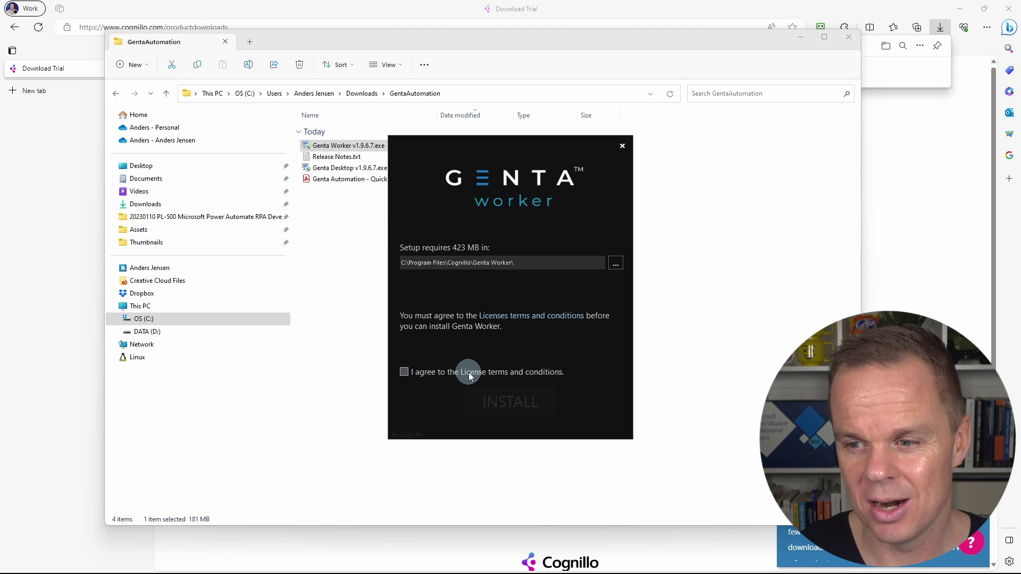
click(405, 372)
click(525, 405)
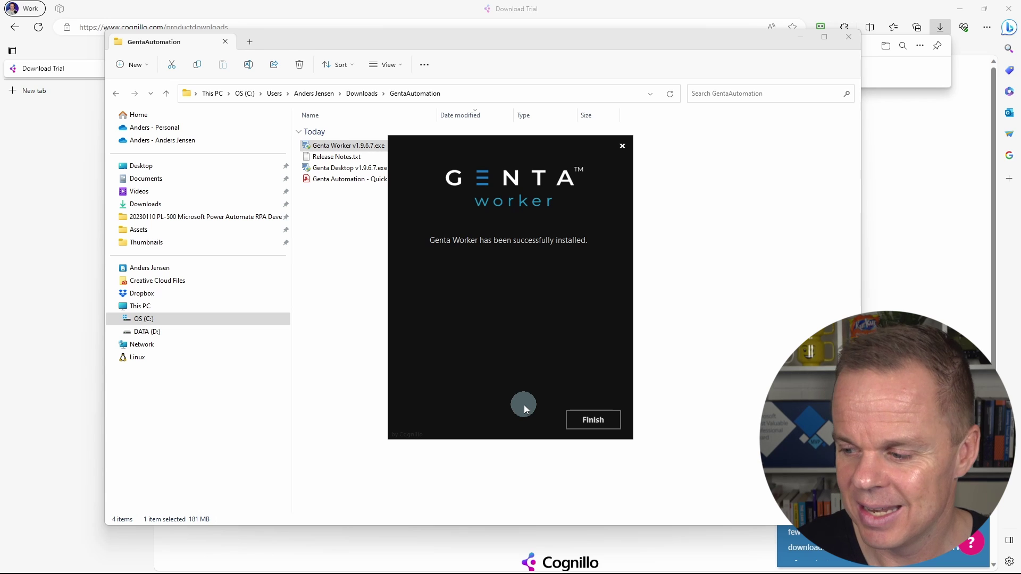
click(590, 421)
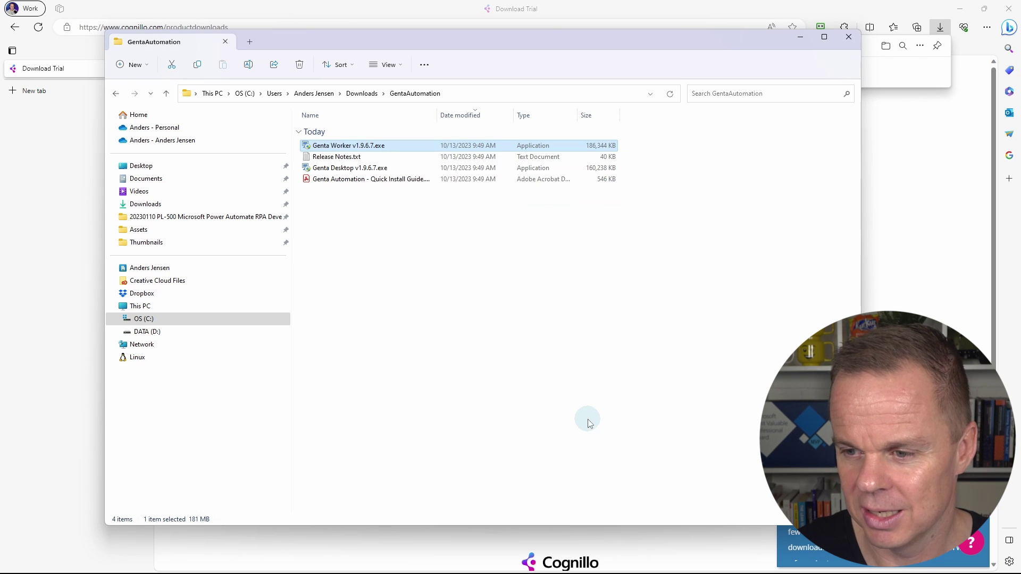
Minimize the browser and allow Genta Worker through the Windows Defender Firewall
click(799, 40)
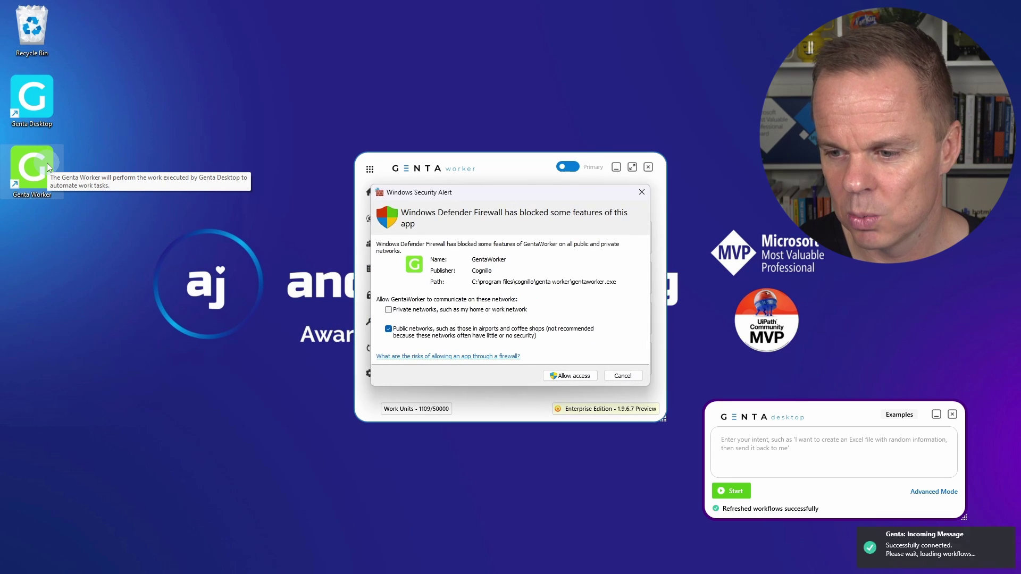
click(570, 376)
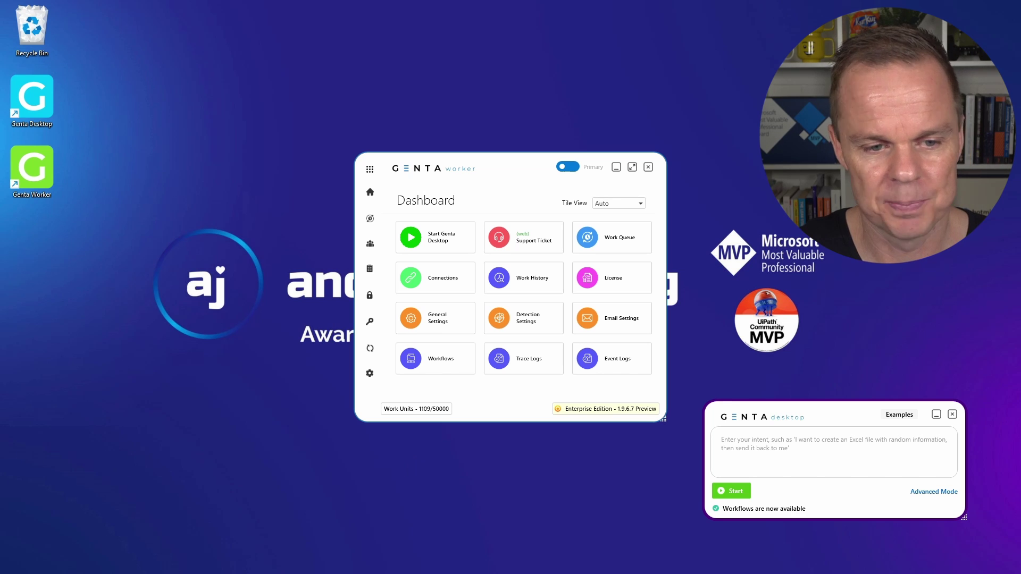
Create a new workflow named OurFirstGentaWorkflow in Advanced Mode, then return to ChatUI
click(933, 493)
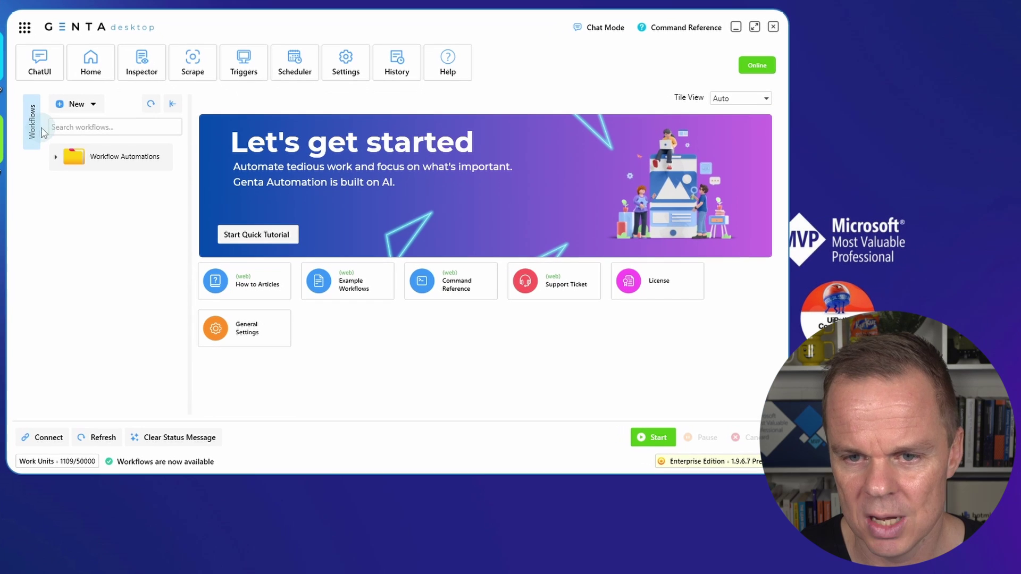
click(97, 108)
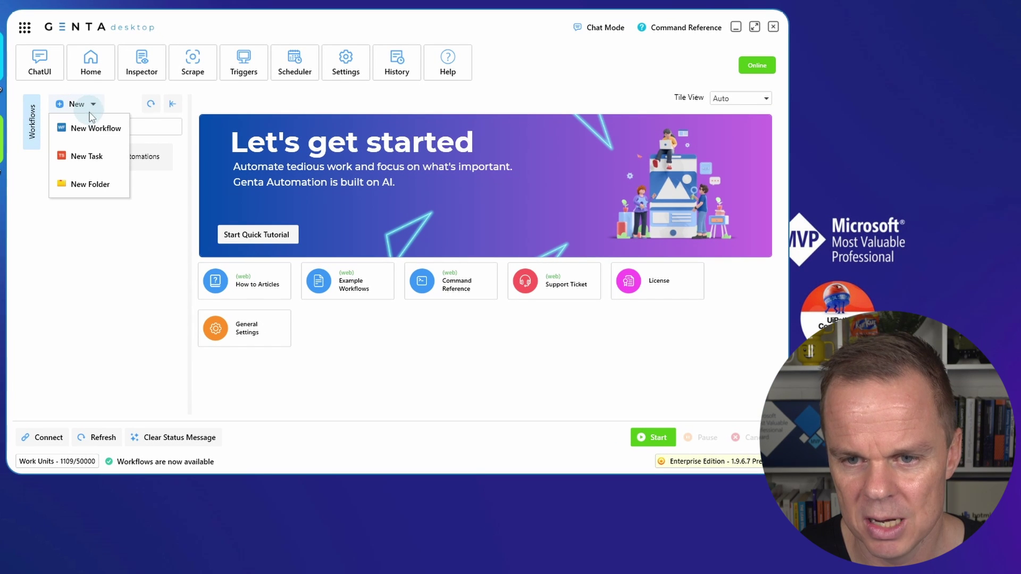
click(88, 129)
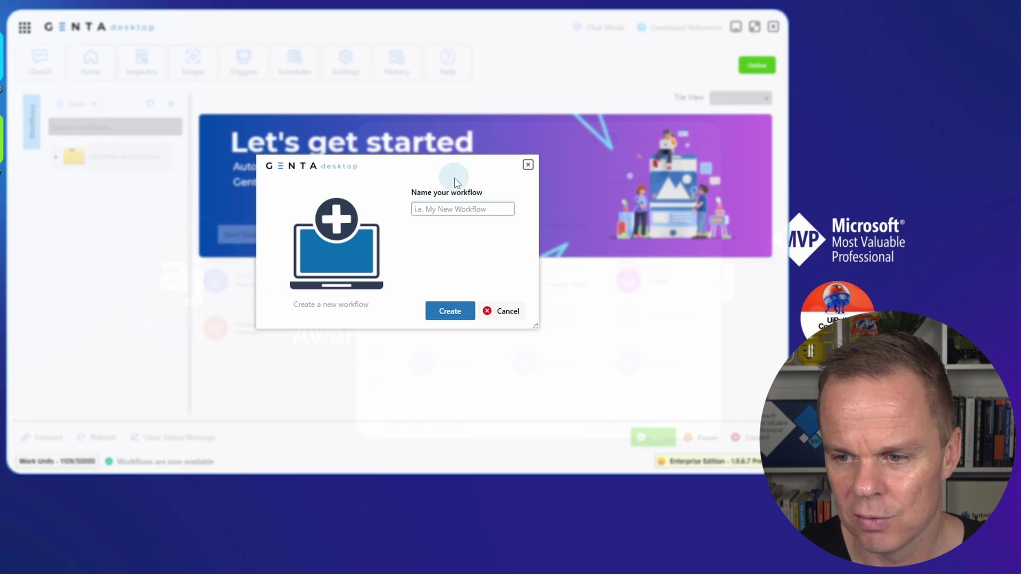
click(469, 208)
text(OurFirstGentaWorkflow)
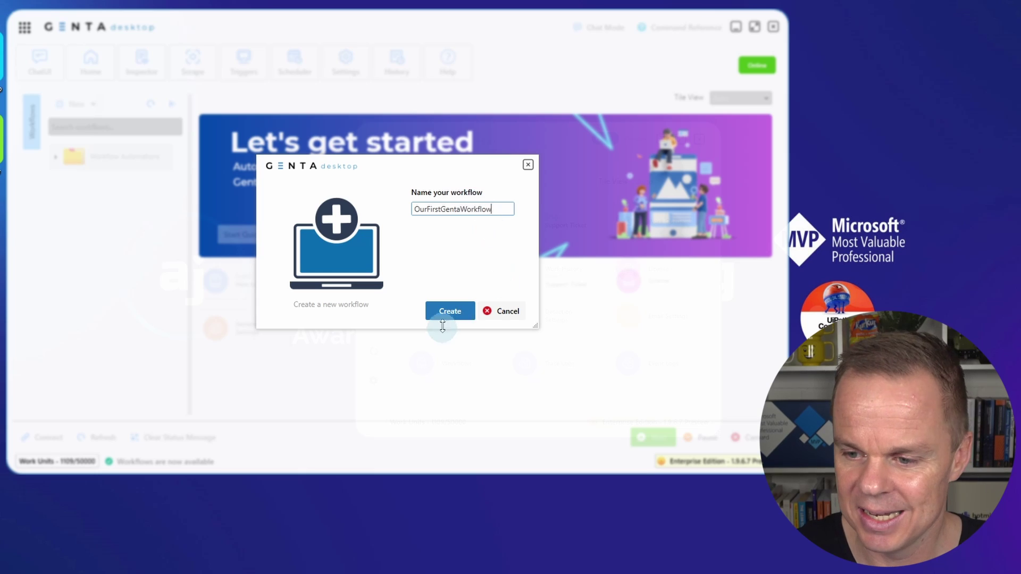
click(446, 315)
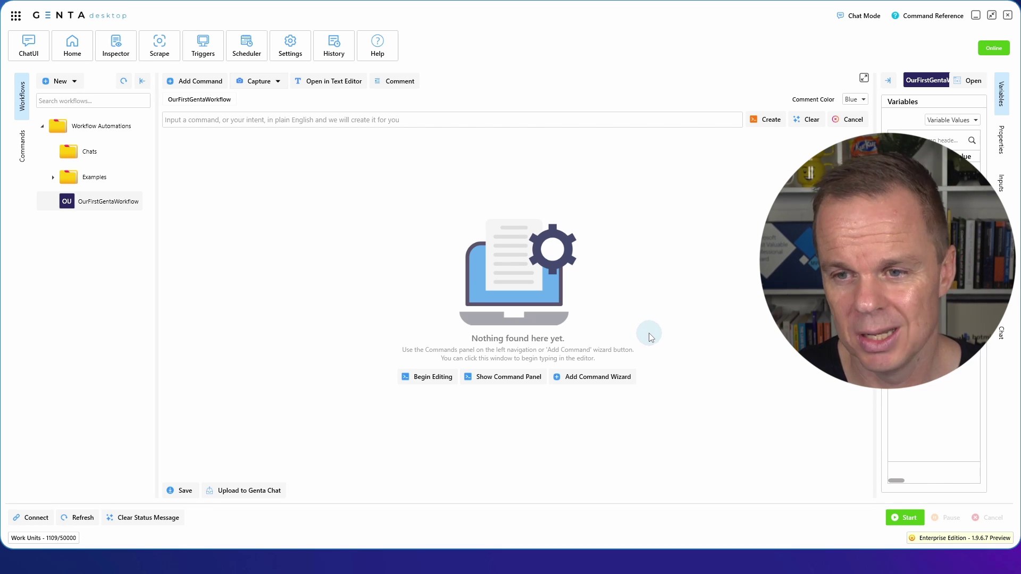
mouse_move(269, 119)
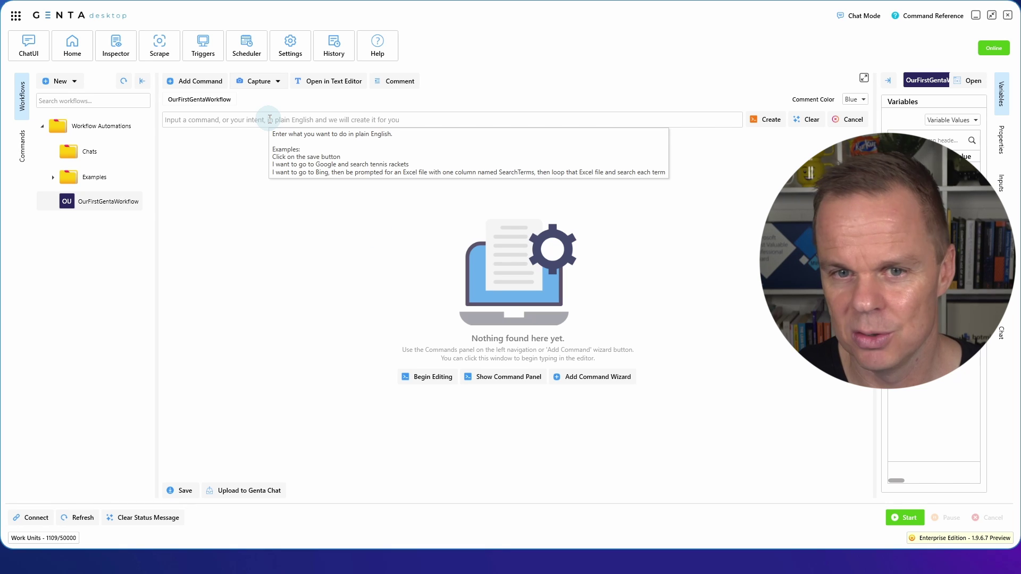
click(15, 56)
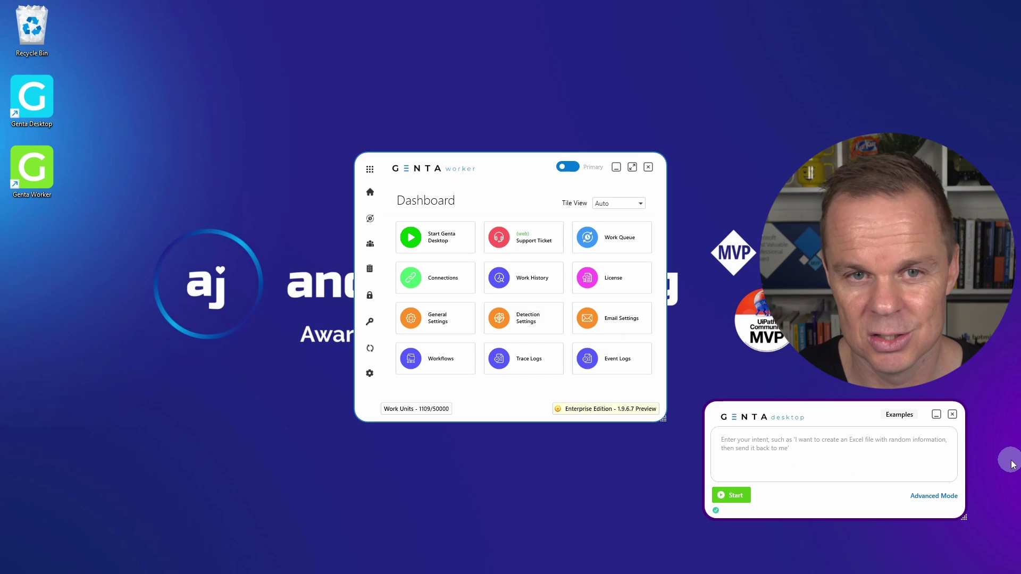
Add an 'Open a website' command from Open Application to OurFirstGentaWorkflow
click(935, 497)
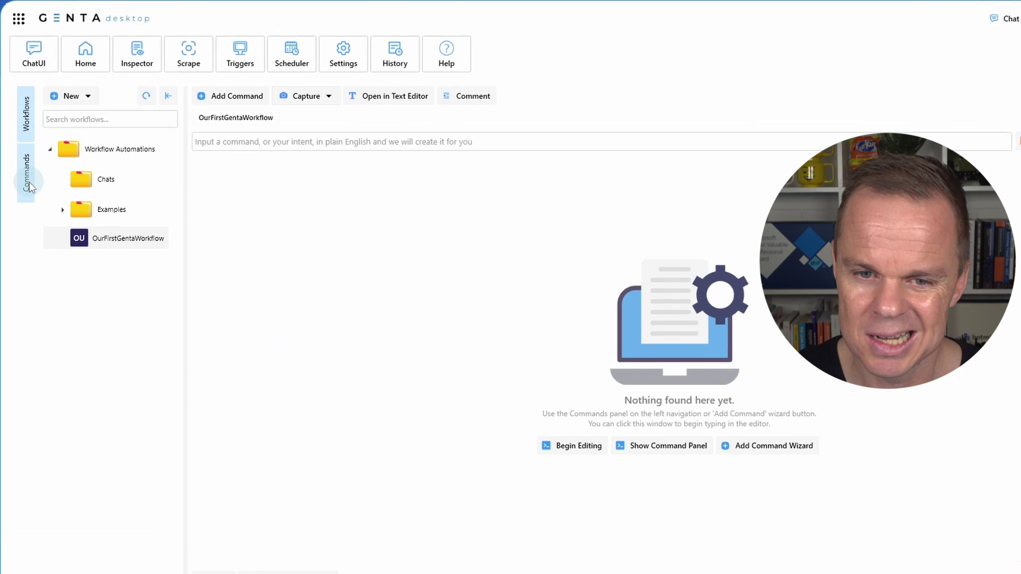
click(21, 153)
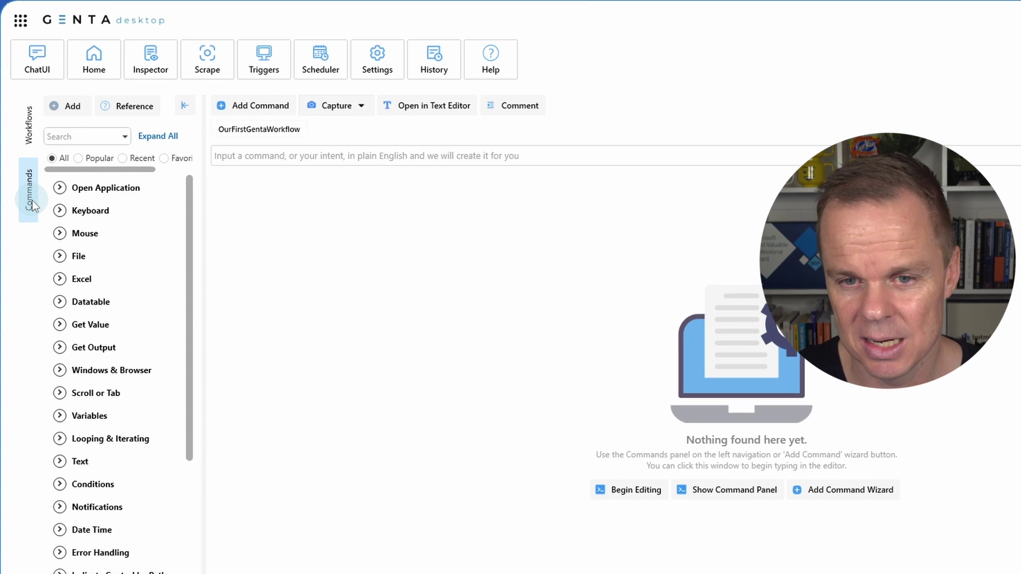
click(58, 188)
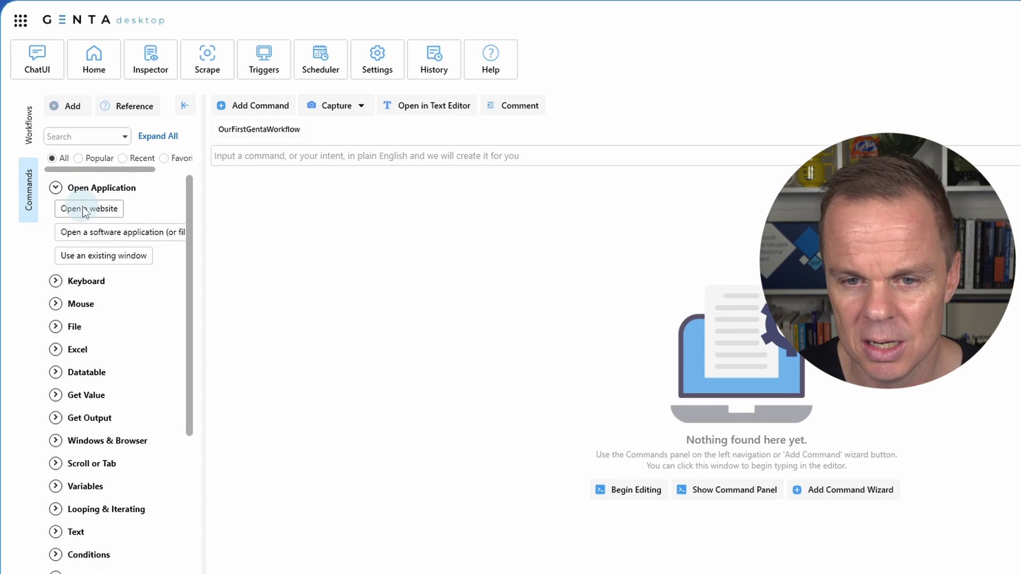
mouse_move(93, 214)
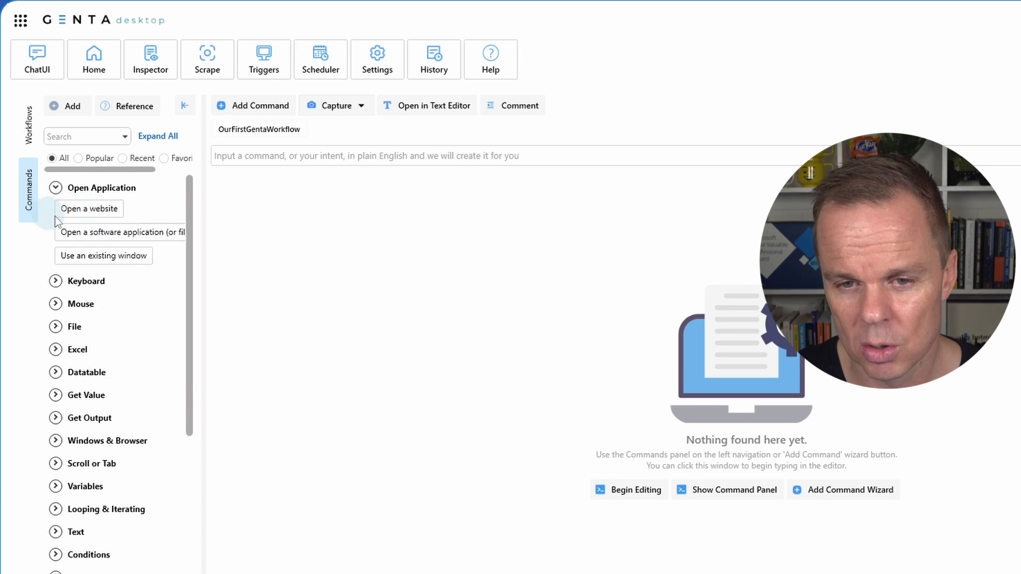
drag(97, 209, 280, 202)
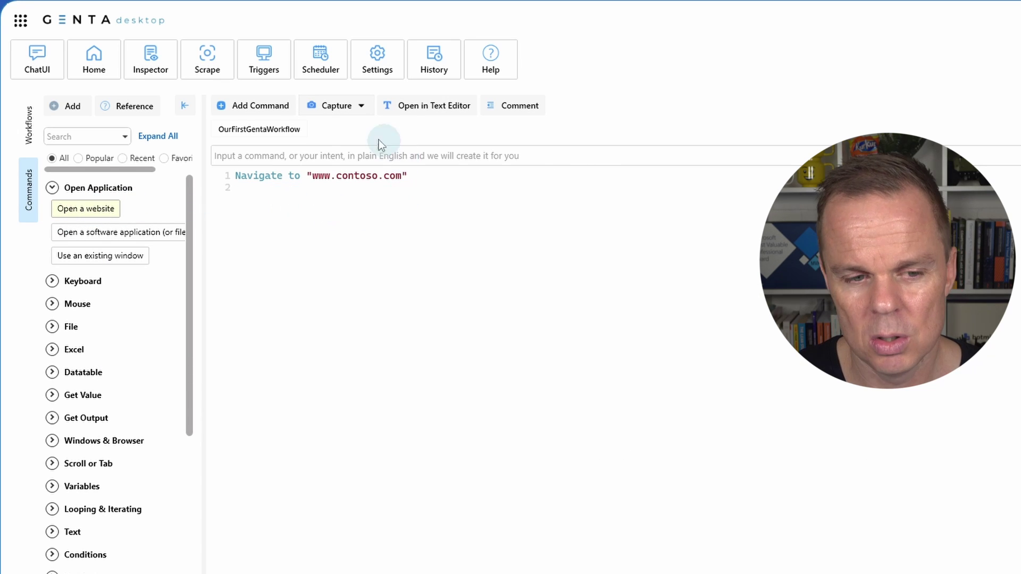
drag(312, 177, 403, 176)
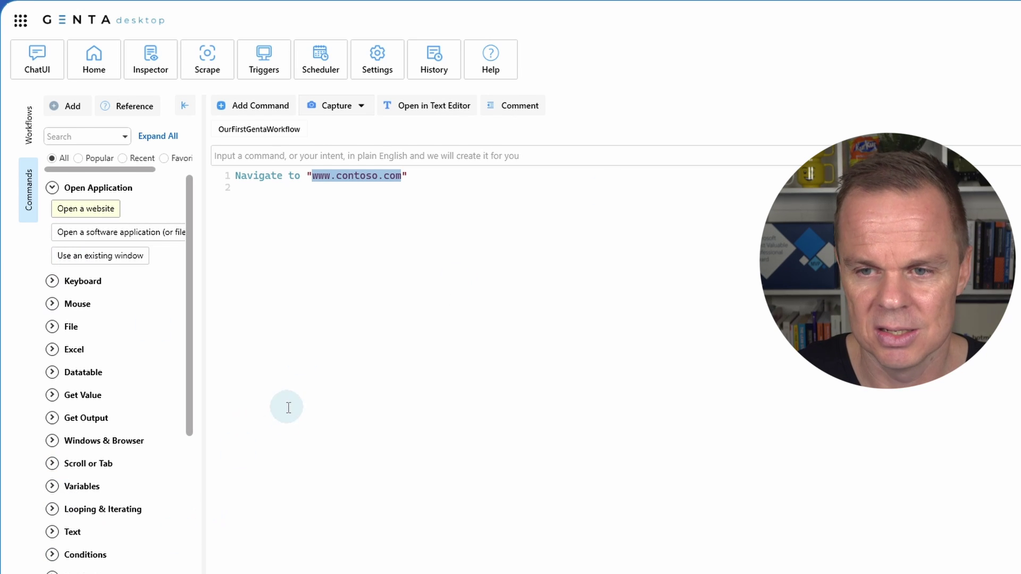
drag(445, 194, 236, 176)
key(Delete)
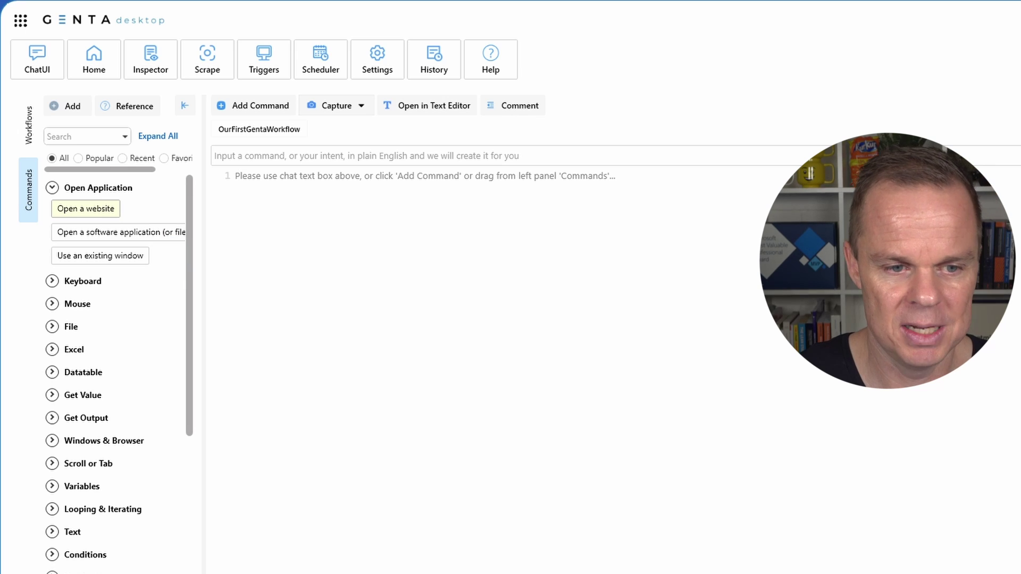
Submit the request 'Go to google and search for andersjensenorg' to generate the script
click(269, 156)
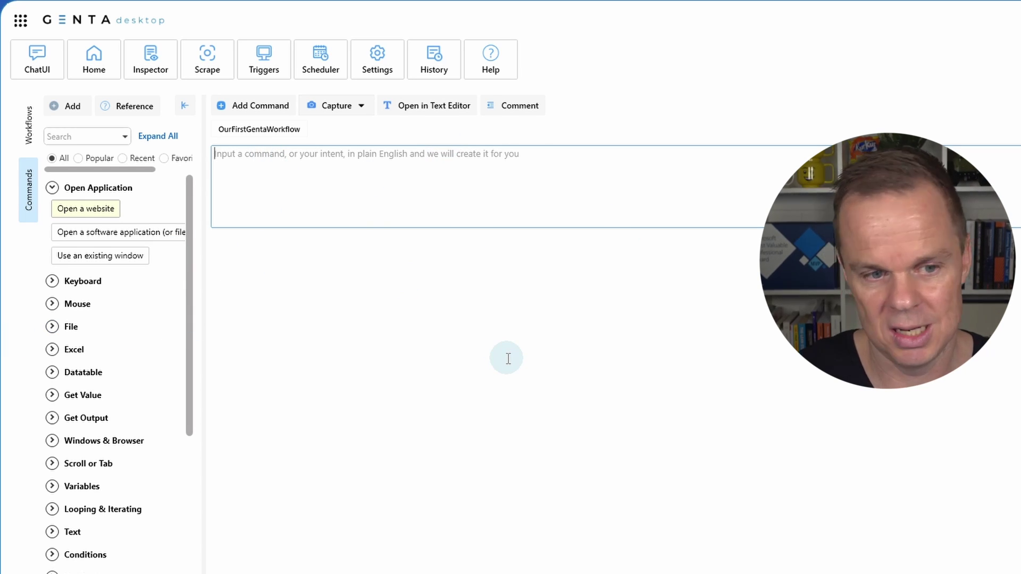
text(Go t)
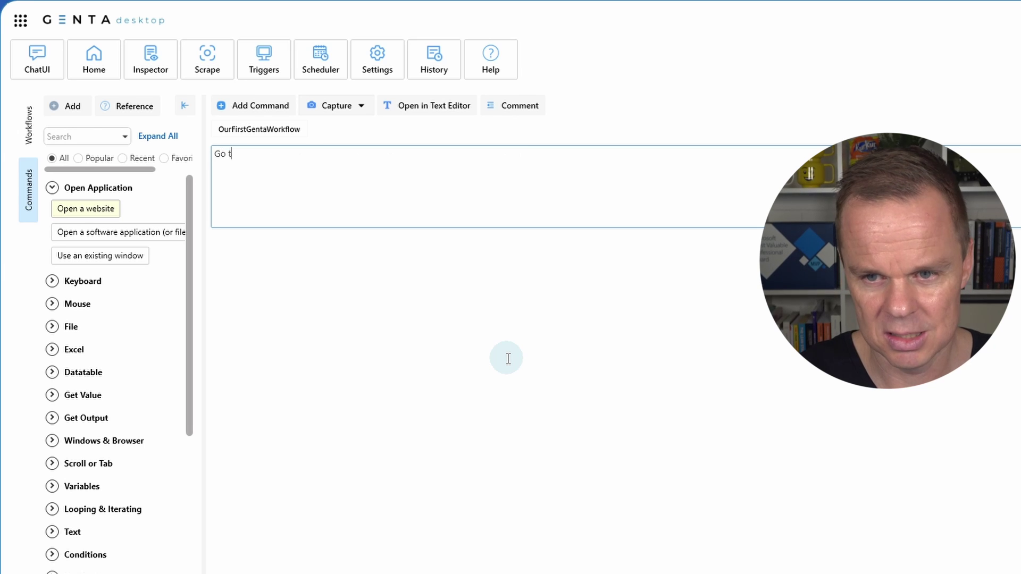
text(o google and search for nder)
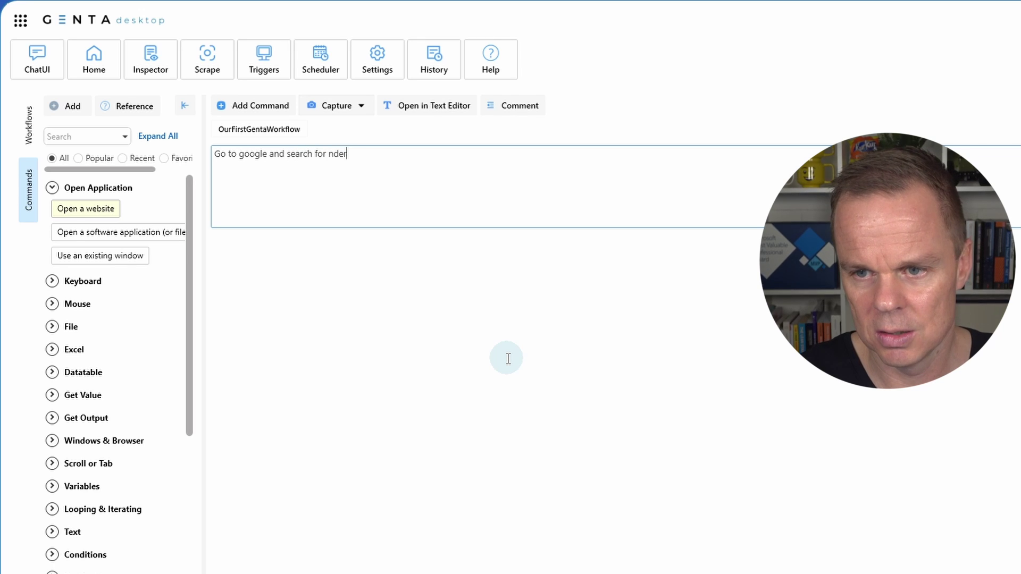
key(BackSpace)
key(BackSpace)
key(BackSpace)
key(BackSpace)
text(andersjensenorg)
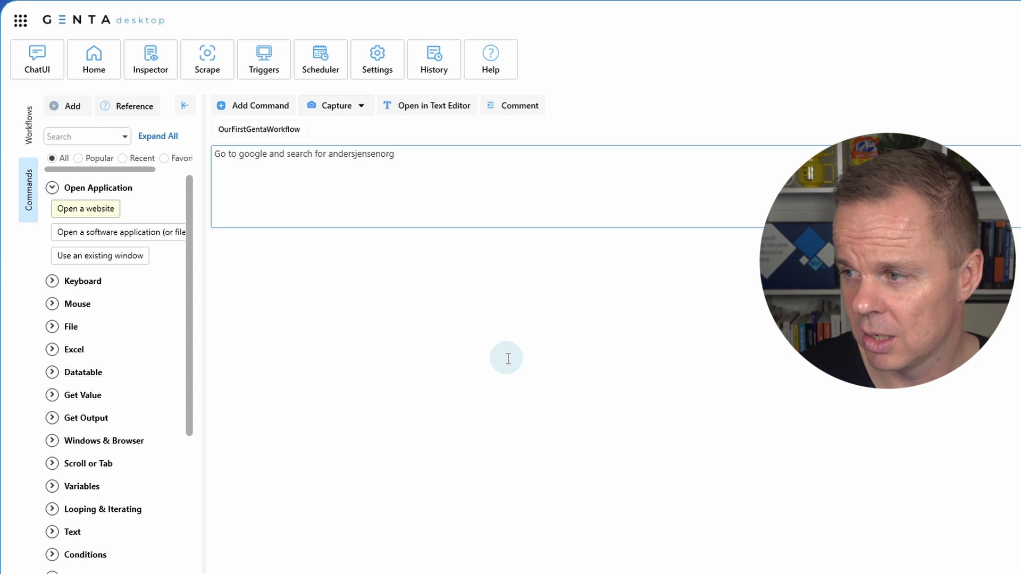
key(Return)
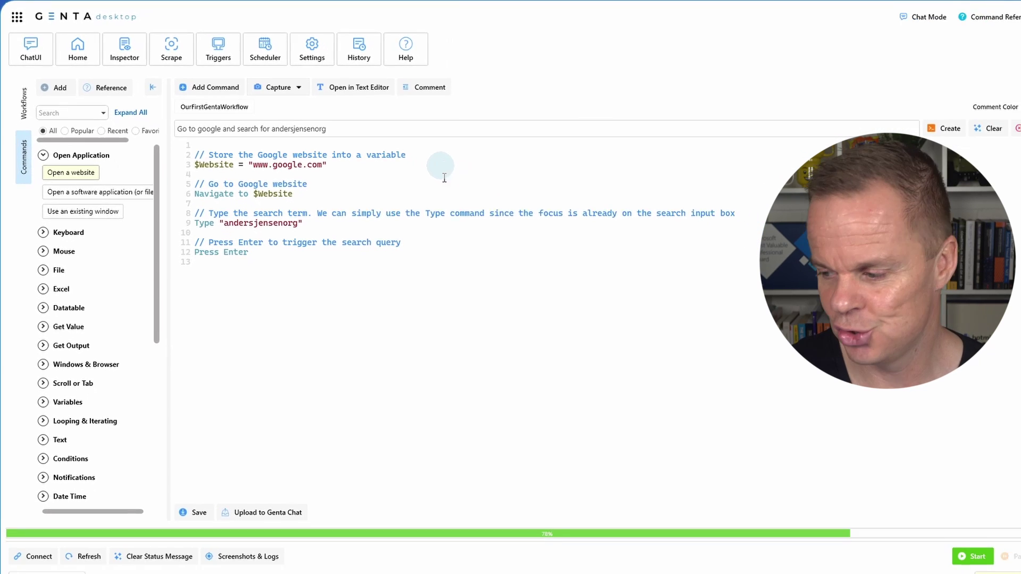
Run the generated workflow, which opens google.com in Chrome behind a cookie dialog
click(973, 557)
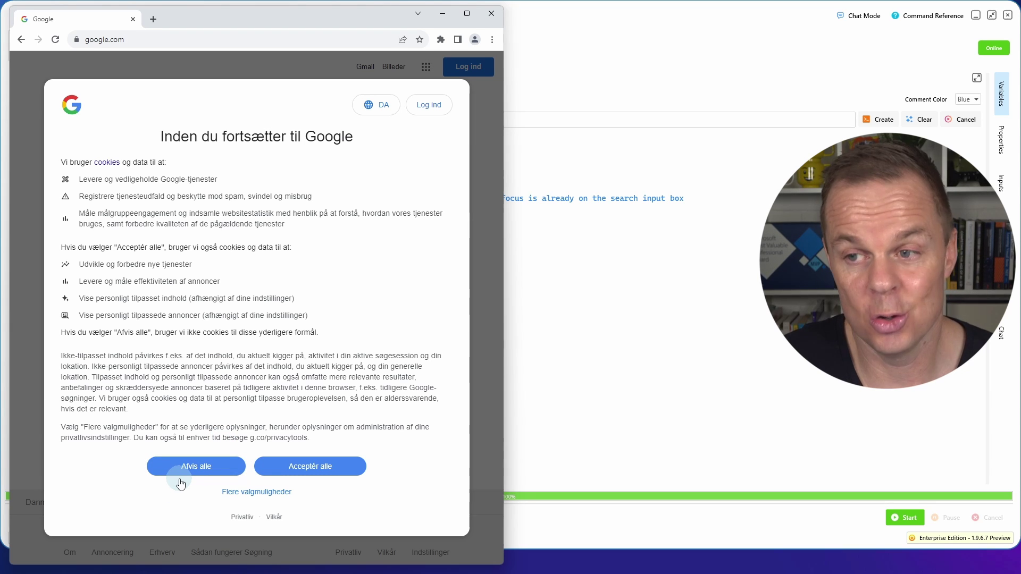
Close the Chrome window and delete the entire generated script
click(496, 17)
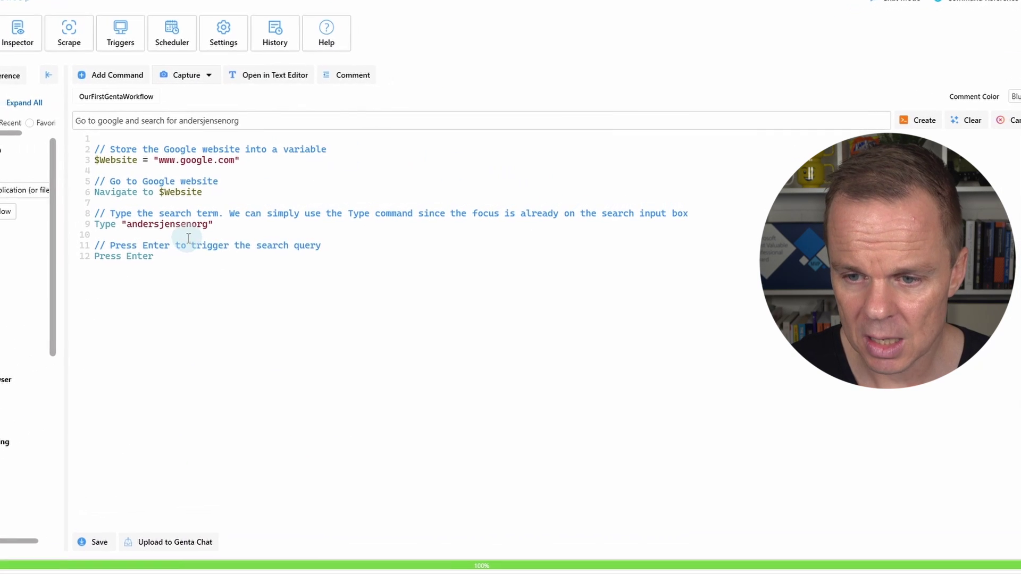
drag(202, 244, 129, 135)
key(Delete)
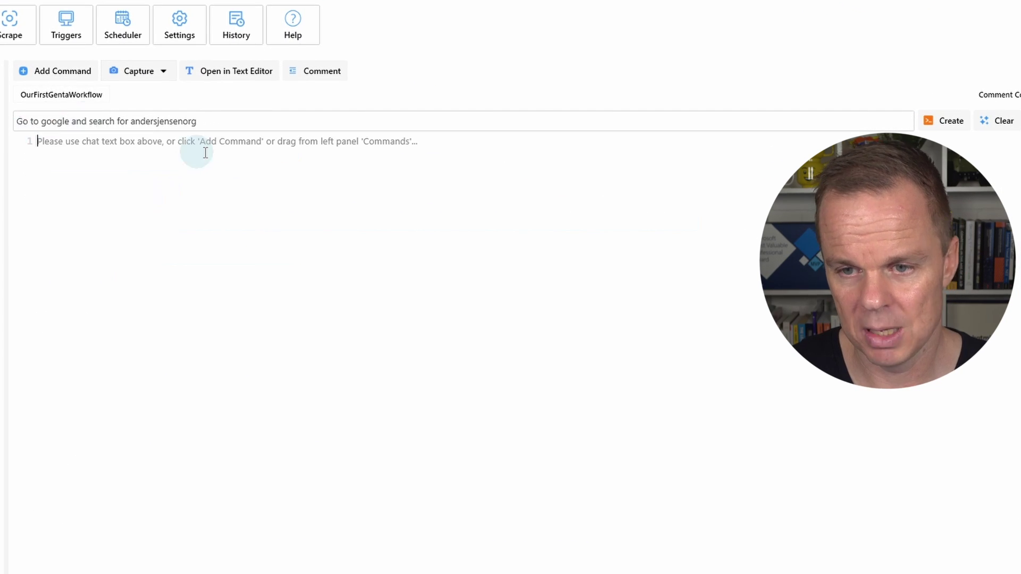
Prefix the request with 'Open a browser, maximize the browser, click 'Afvis Alle' if promoted, then'
click(36, 122)
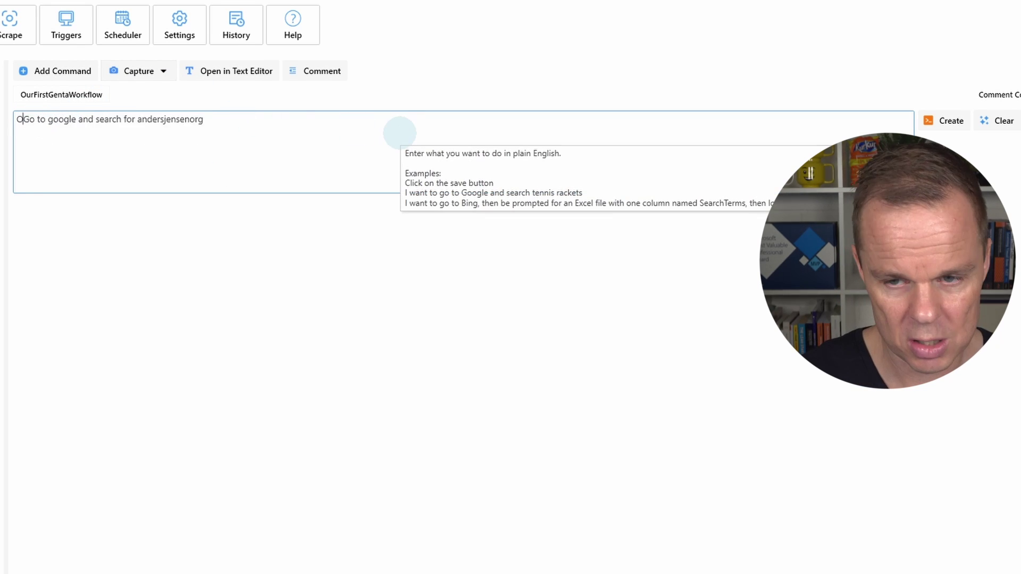
text(Open a browser)
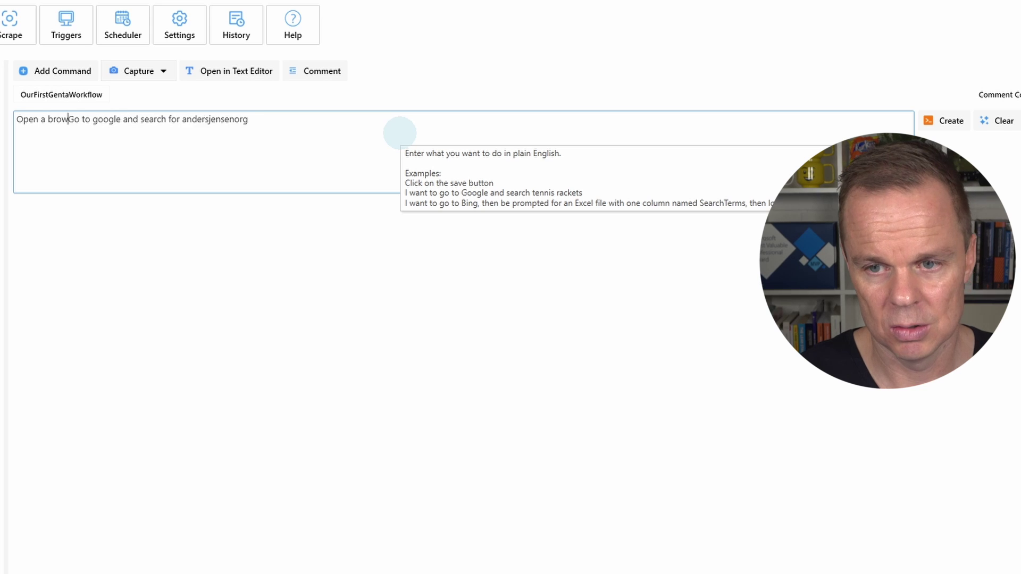
text(, maximiz)
text(e the brow)
text(ser, click)
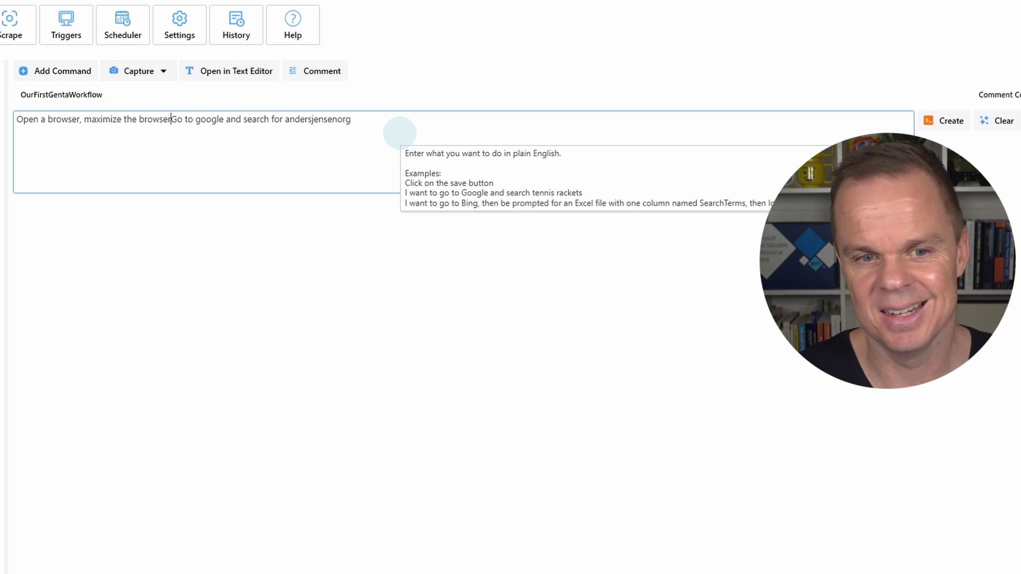
text( 'Afvis)
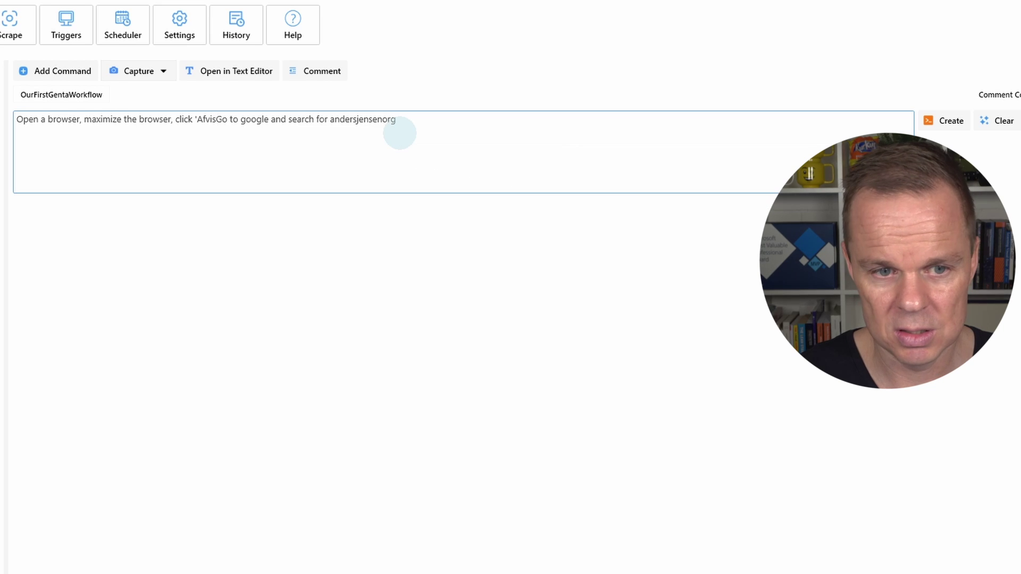
text( Alle)
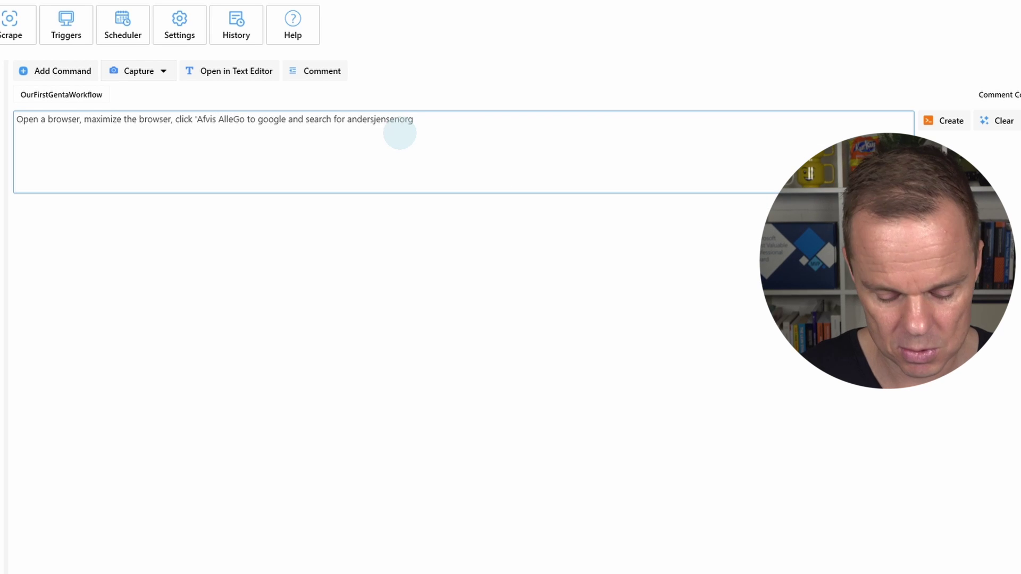
text(' if promoted, then)
key(Delete)
text(g)
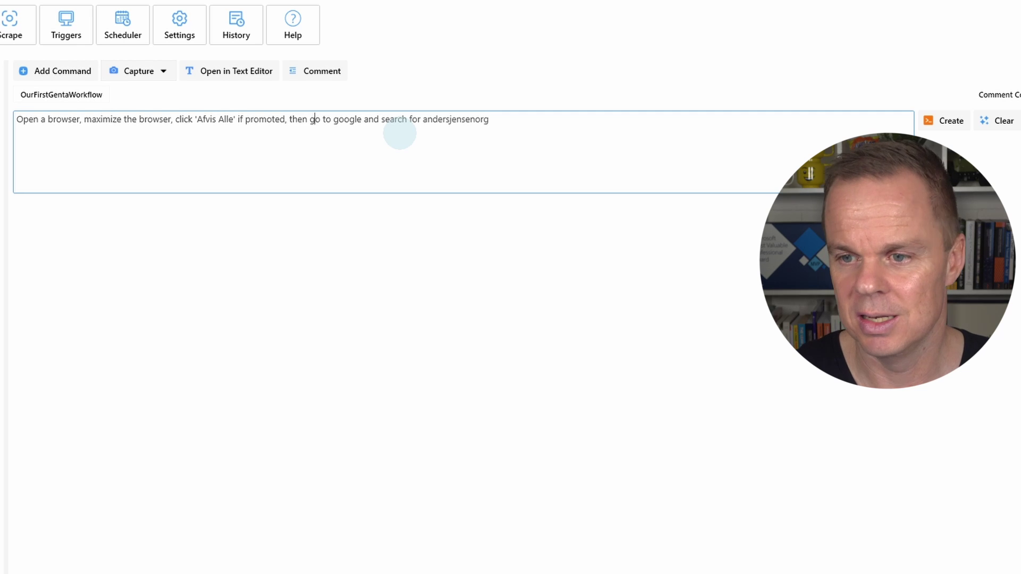
Regenerate the script so it maximizes Google, clicks 'Afvis Alle' if shown, then searches andersjensenorg
click(938, 129)
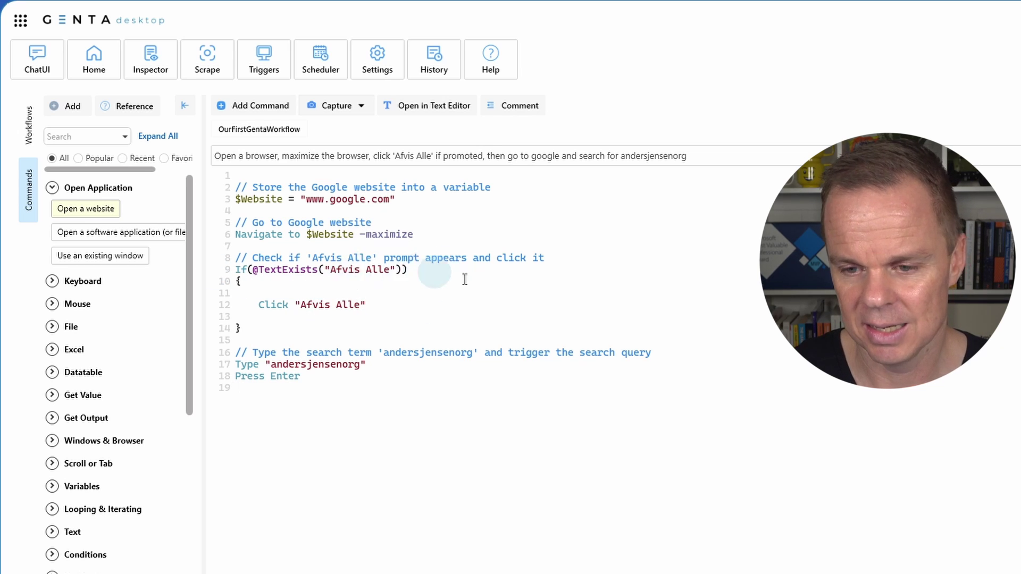
Run the workflow to decline Google's cookies and search for andersjensenorg
click(907, 517)
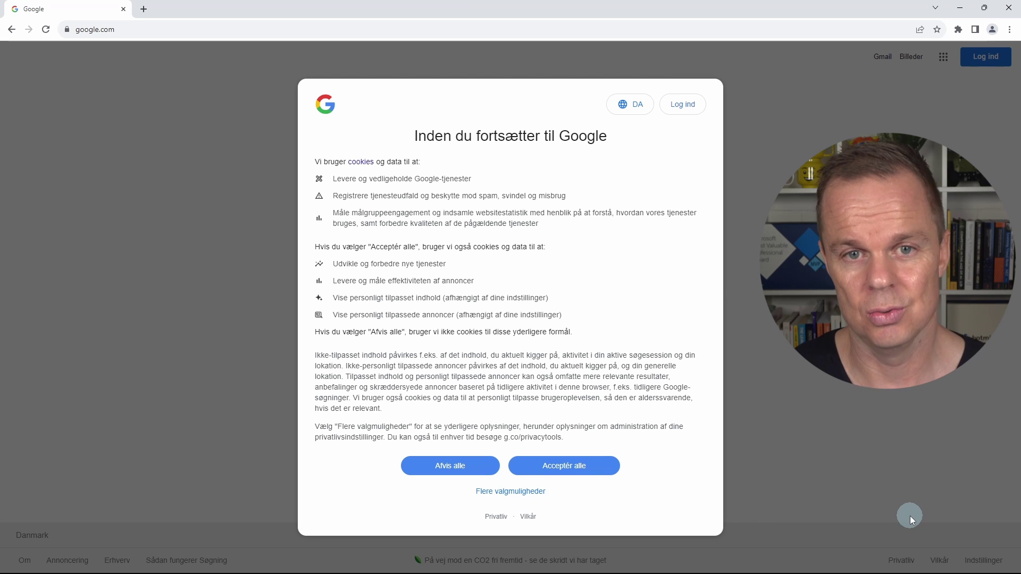
click(451, 466)
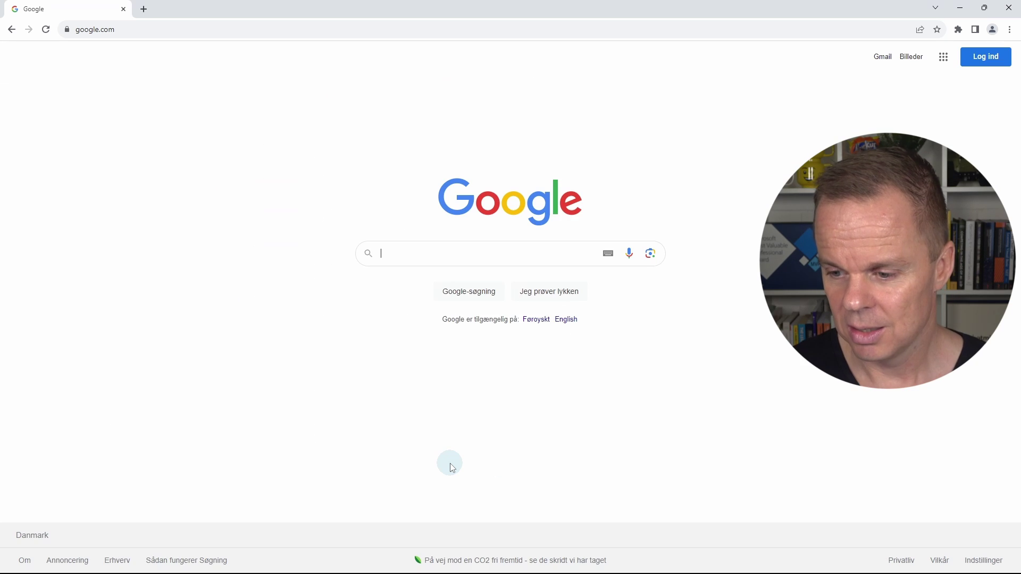
text(andersjensenorg)
key(Return)
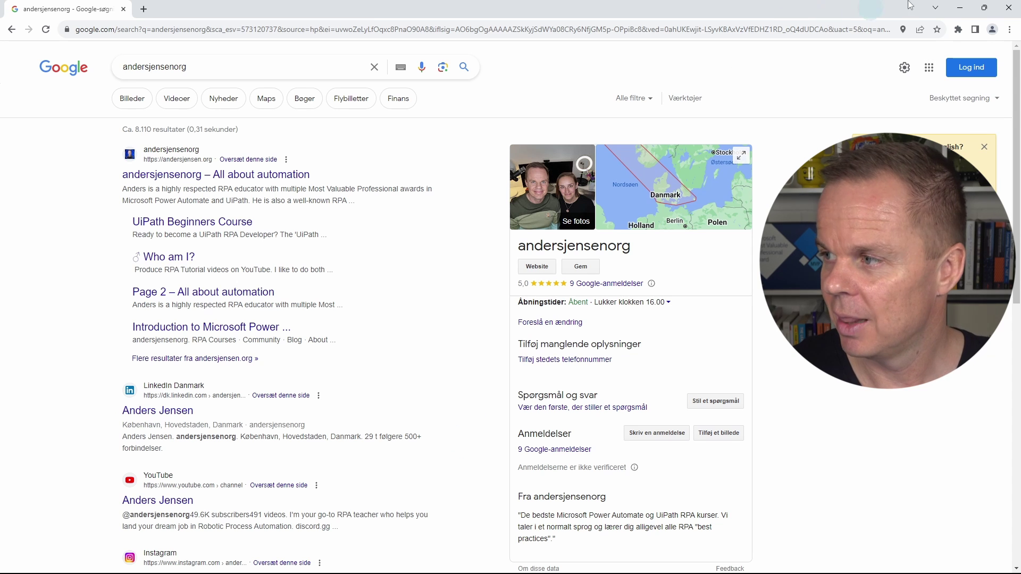
Close the results browser and delete the old script and previous request sentence
click(1008, 9)
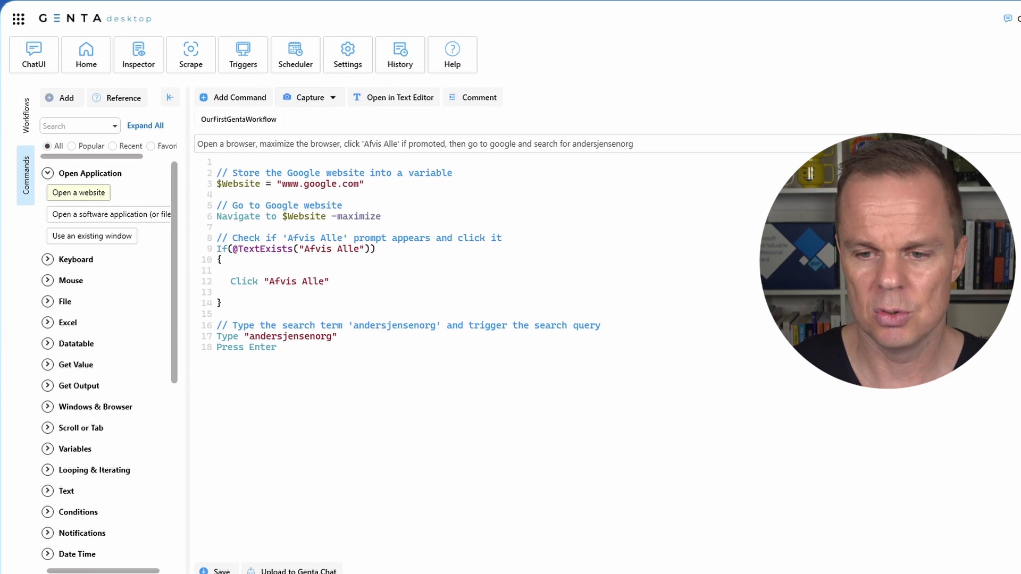
drag(327, 369, 160, 149)
key(Delete)
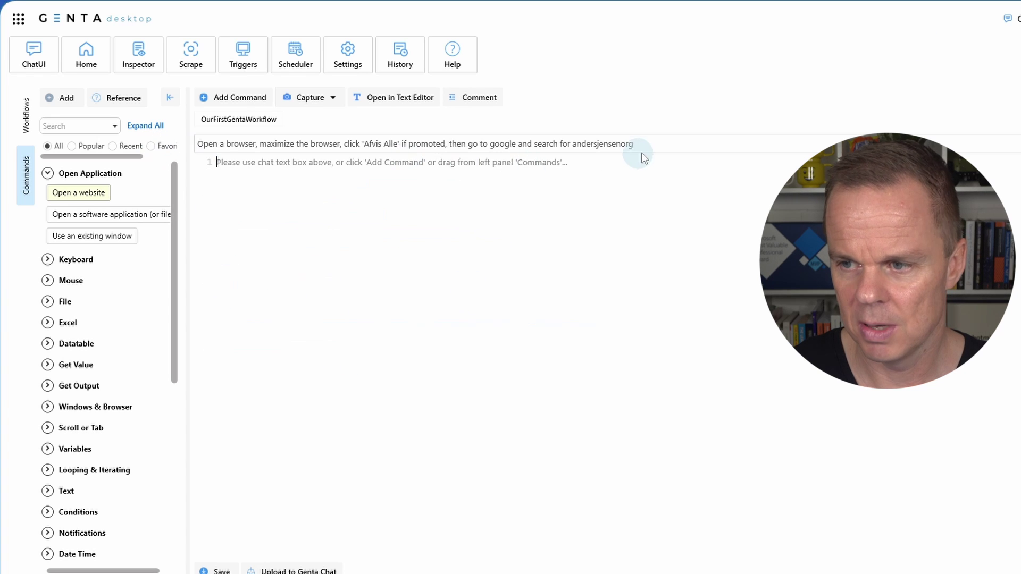
drag(651, 151, 181, 147)
key(Delete)
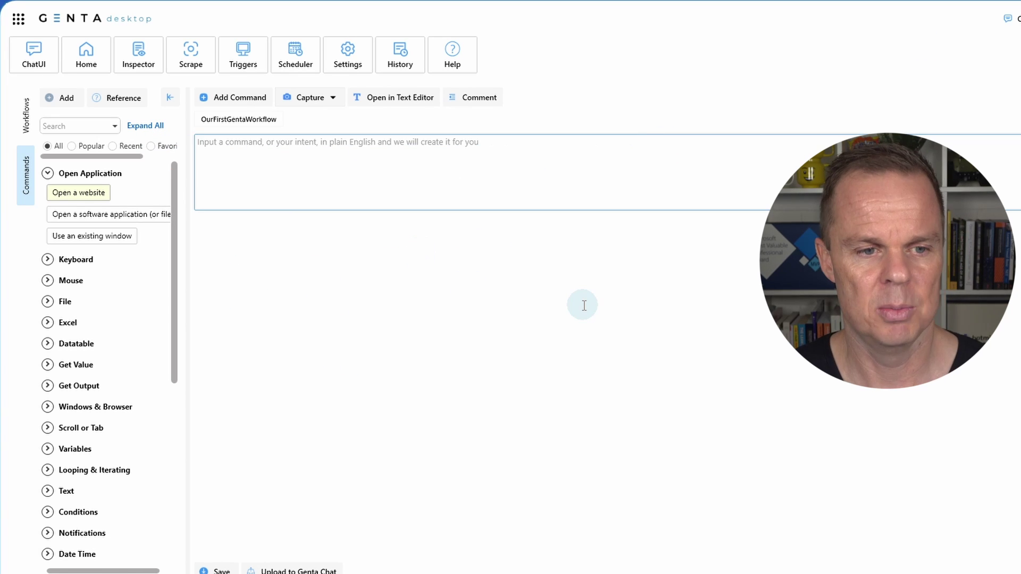
Write a request for an Excel with First Name, Last Name, Persona columns and 50-word hero personas
text(Cl)
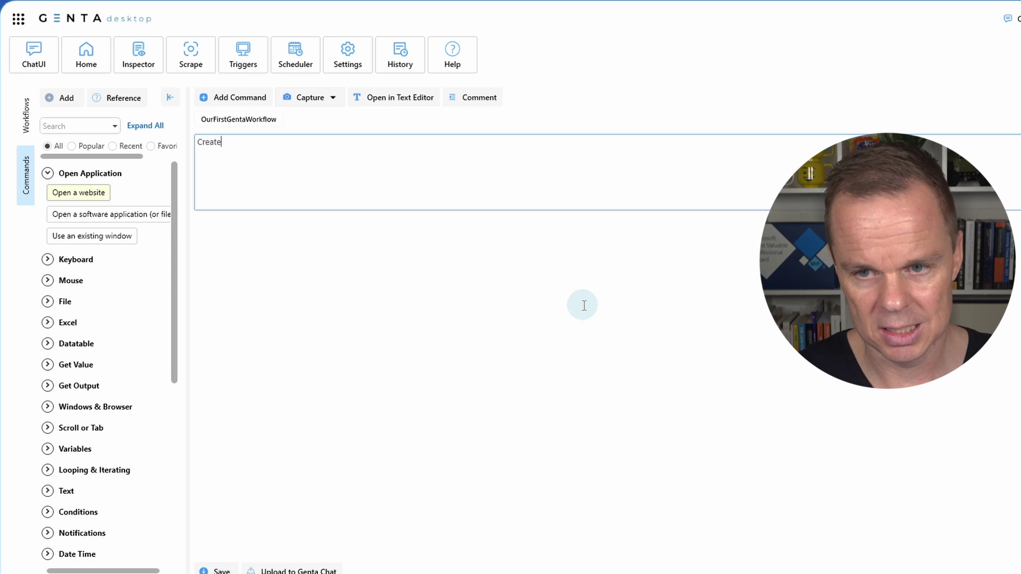
text(eate an Excel )
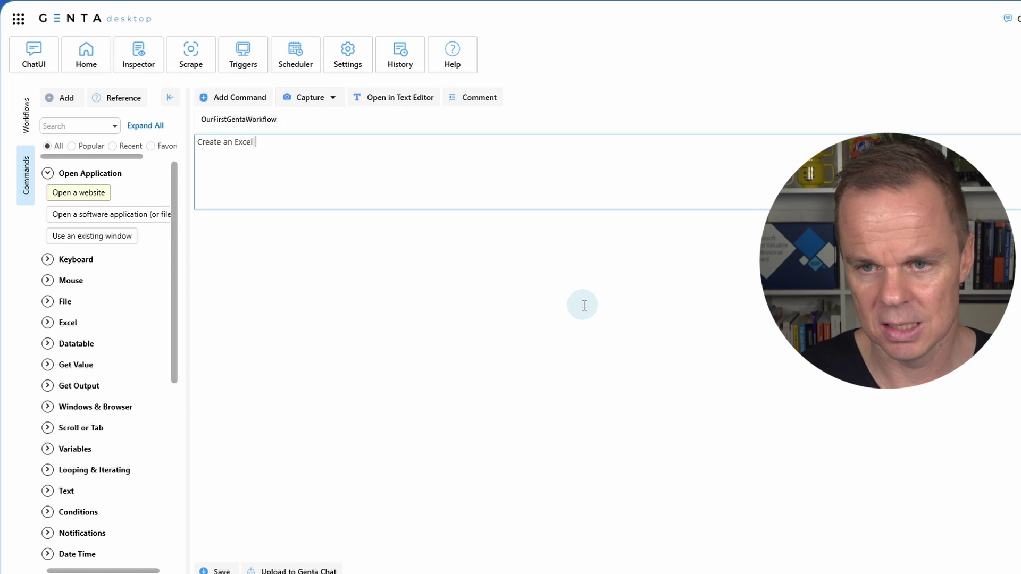
text(with 3 columns)
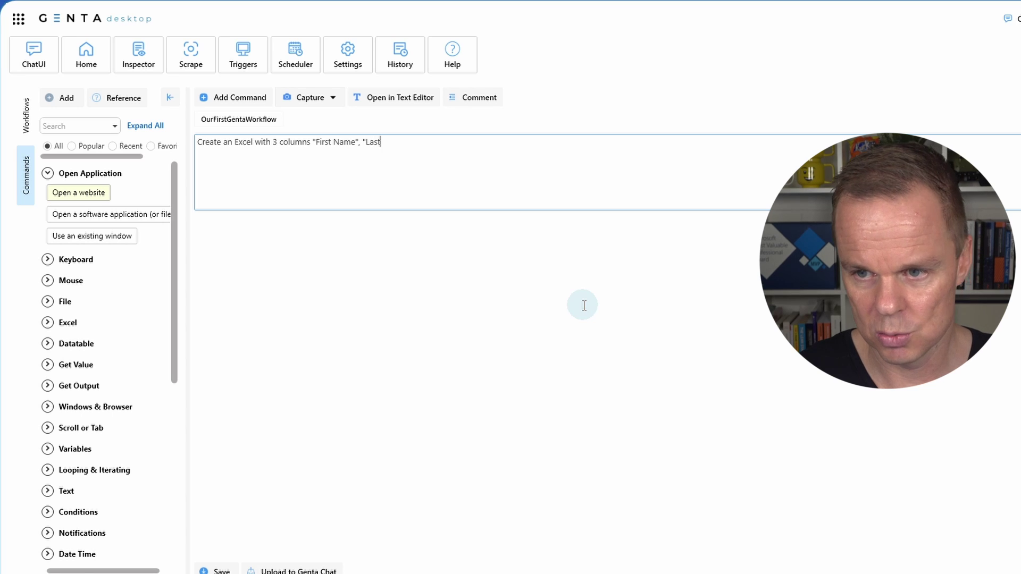
text("First Name", "Last Name", and "Persona". Add 10 rows with ran)
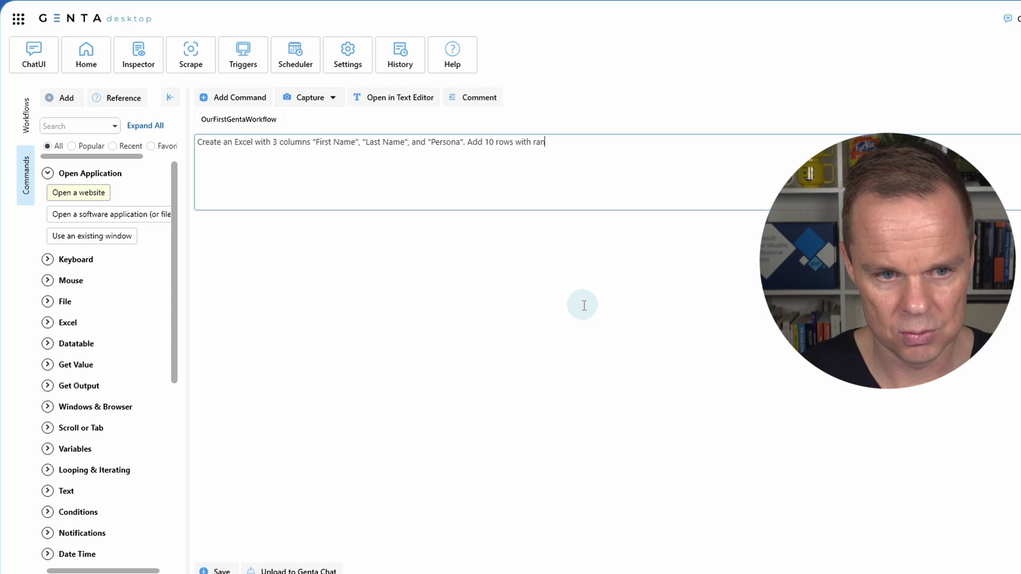
text(dom)
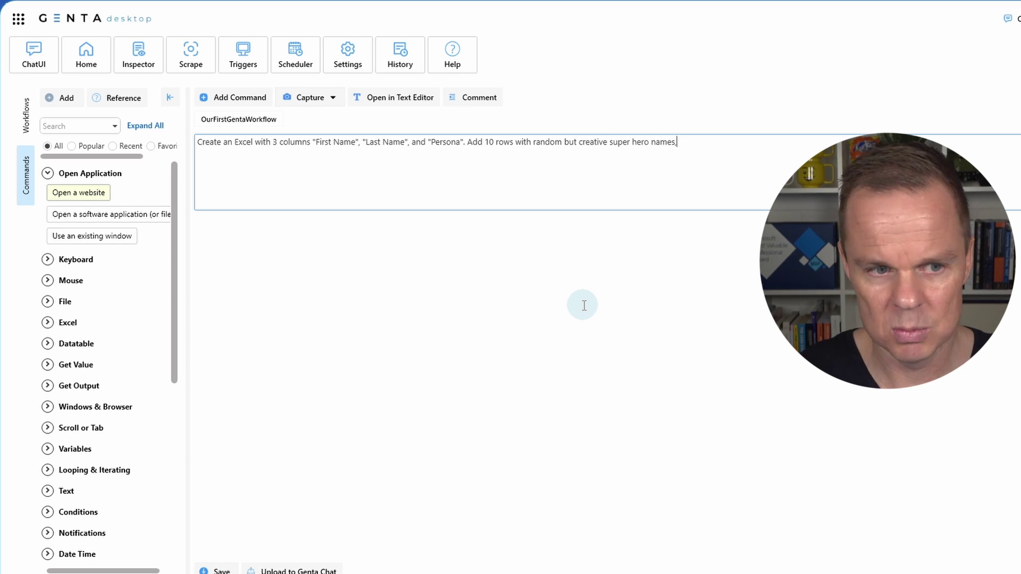
text(and create a uni)
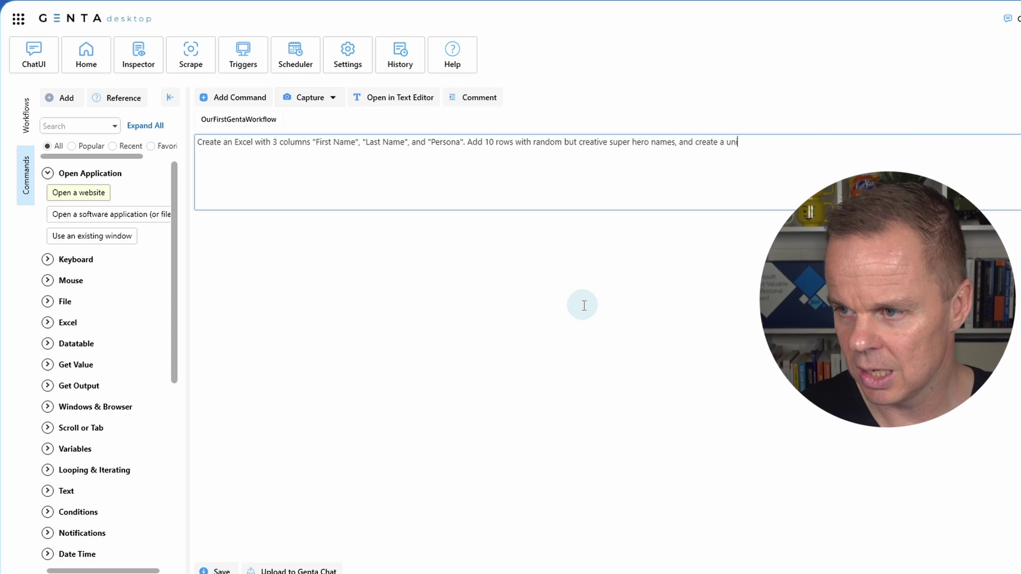
text(que 50 word perso)
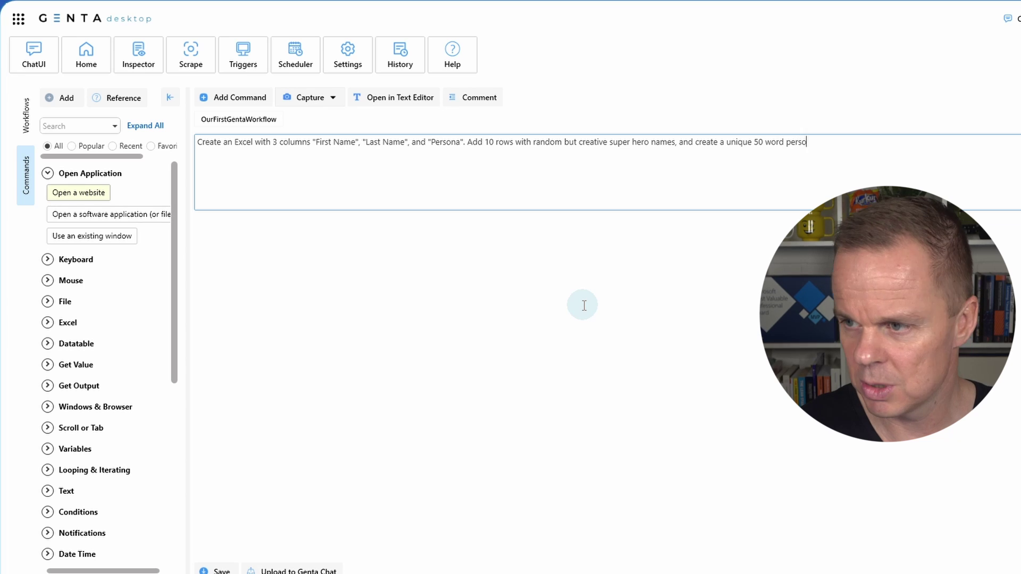
text(na descr)
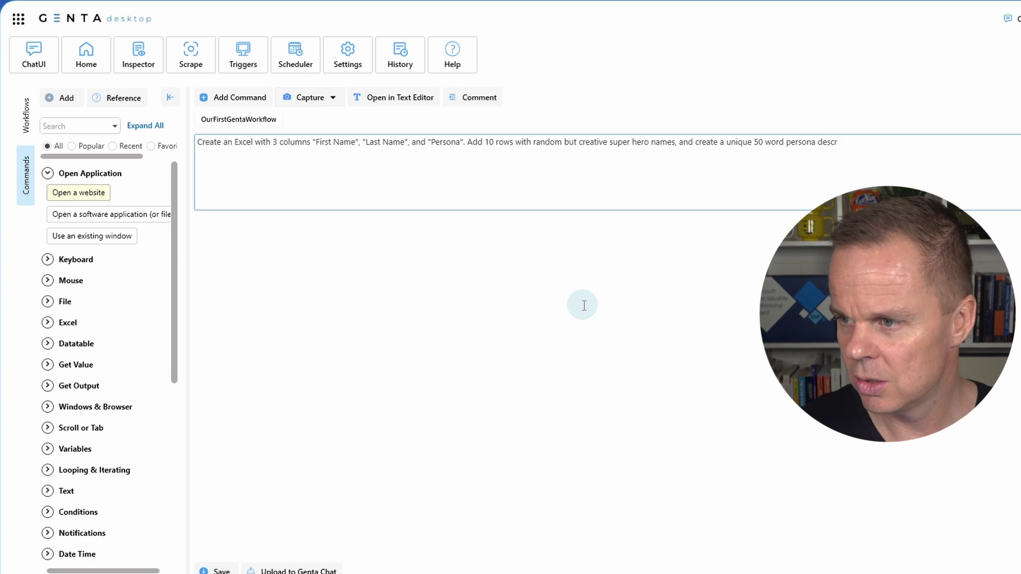
text(iption for each hero. Then after )
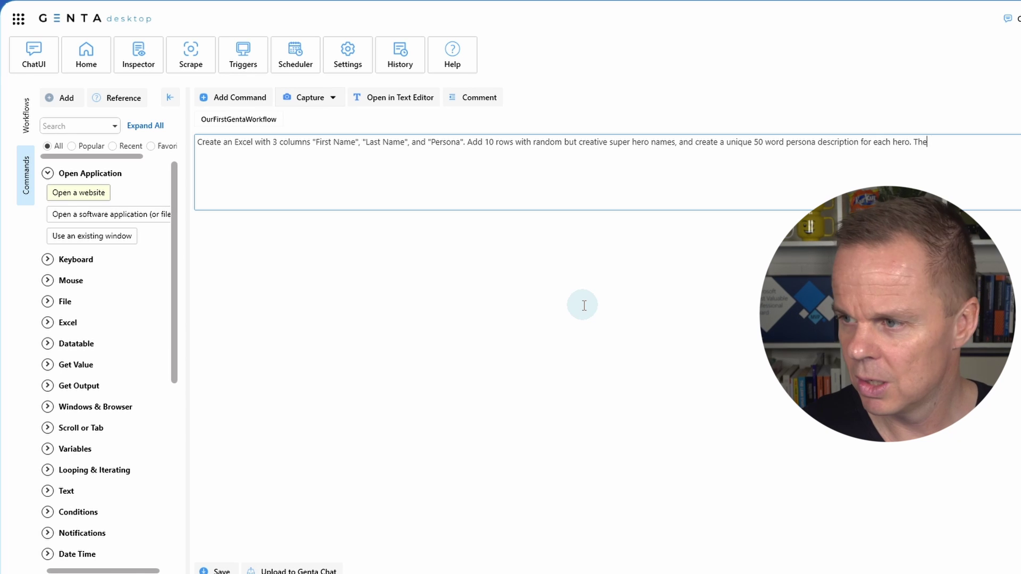
text(completede, send the results back to me.)
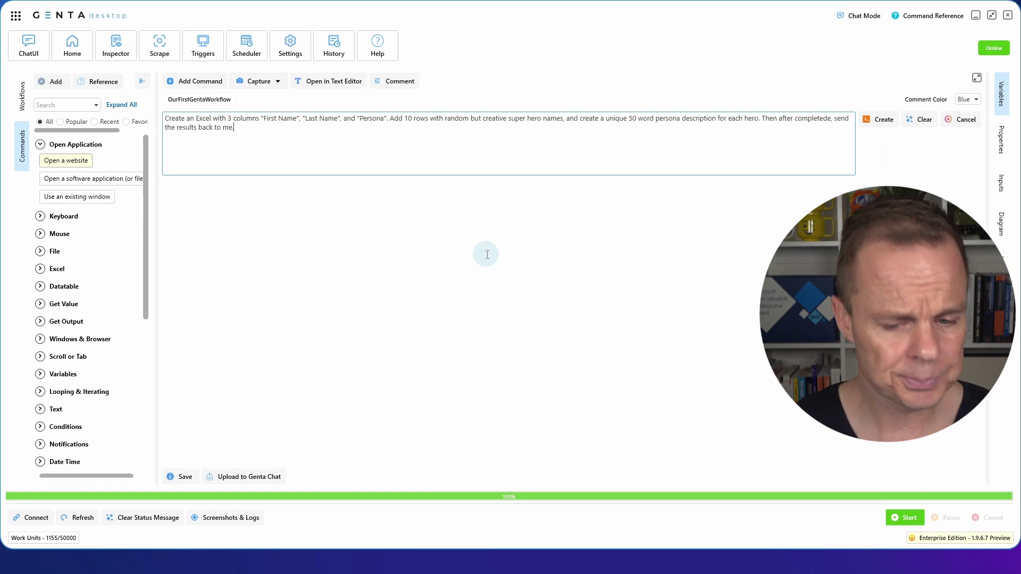
Generate the heroes.xlsx script with ten hero rows and scroll through it to review
click(874, 125)
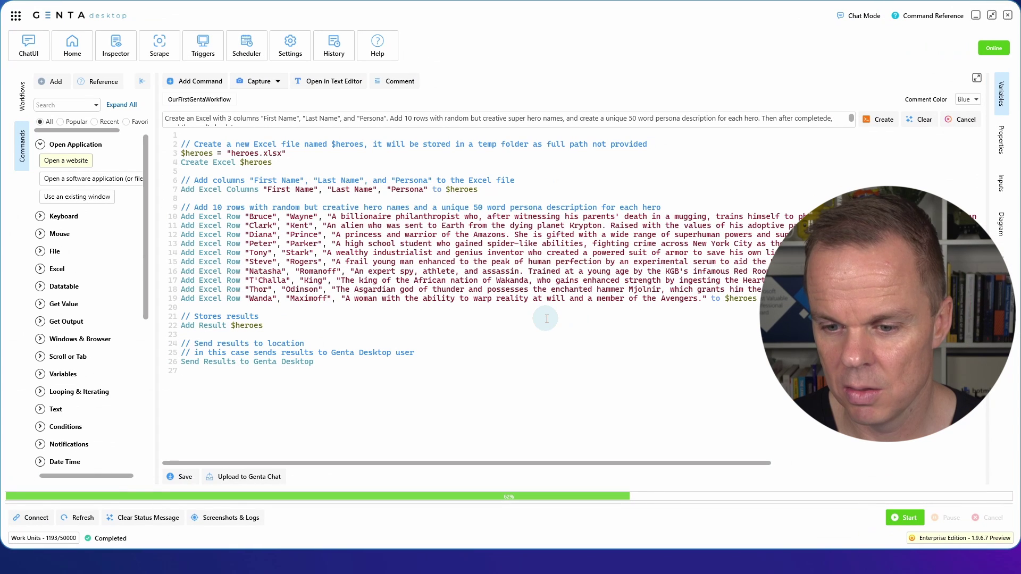
scroll(546, 319, right, 2)
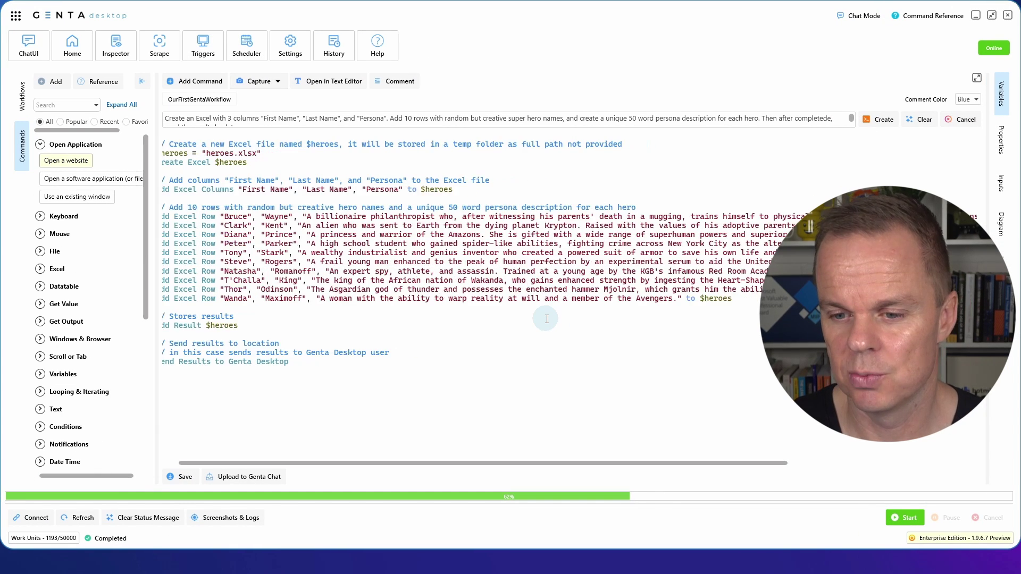
drag(535, 463, 470, 460)
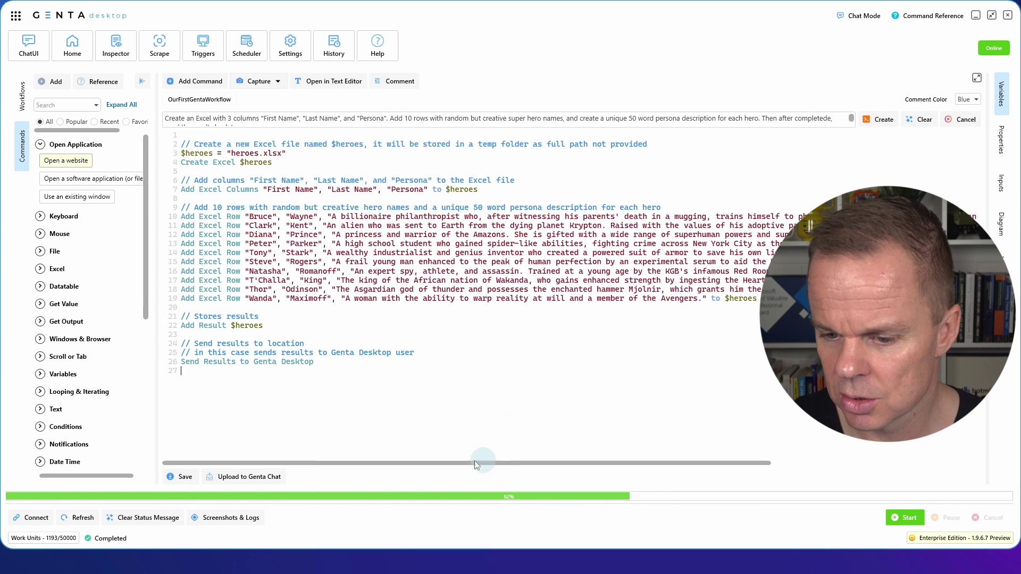
click(442, 369)
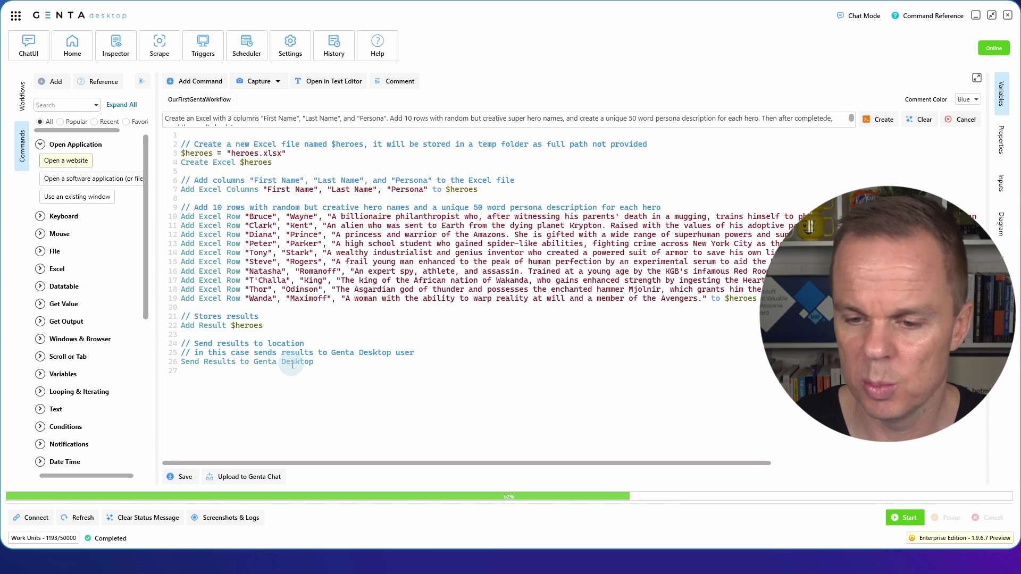
Run the heroes workflow, inspect heroes.xlsx from the results in Excel, then return to Genta
click(916, 522)
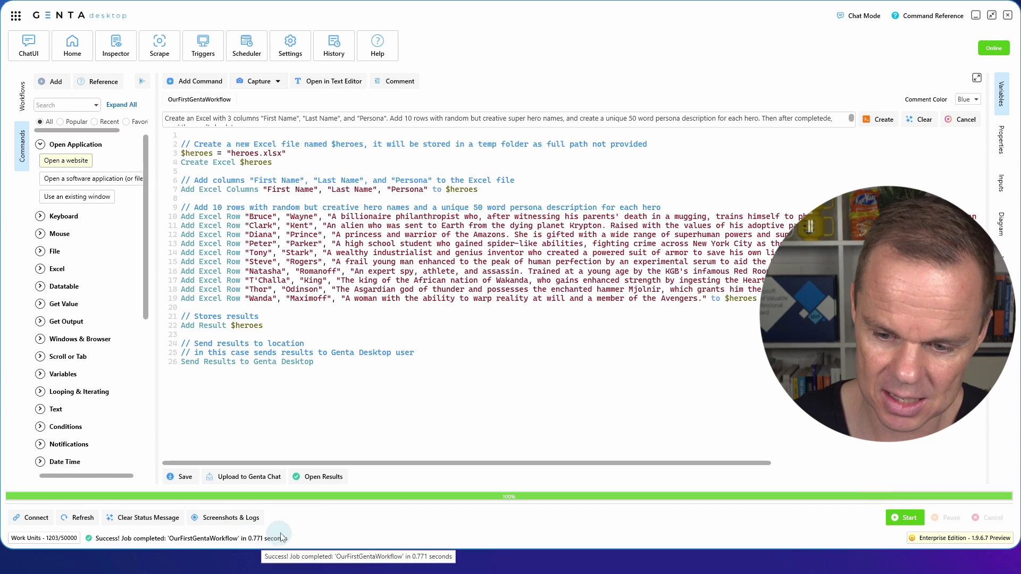
click(312, 479)
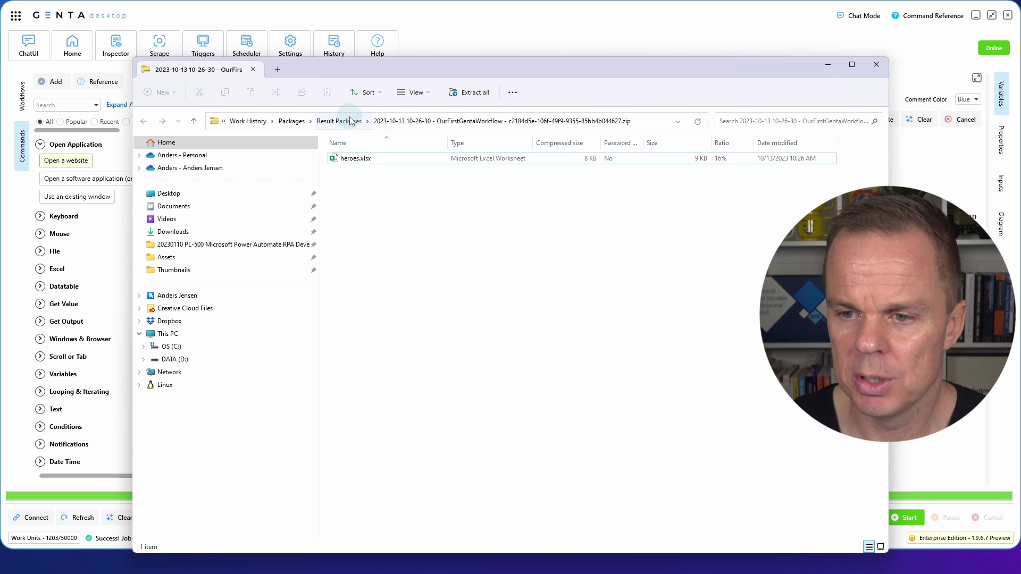
double_click(357, 160)
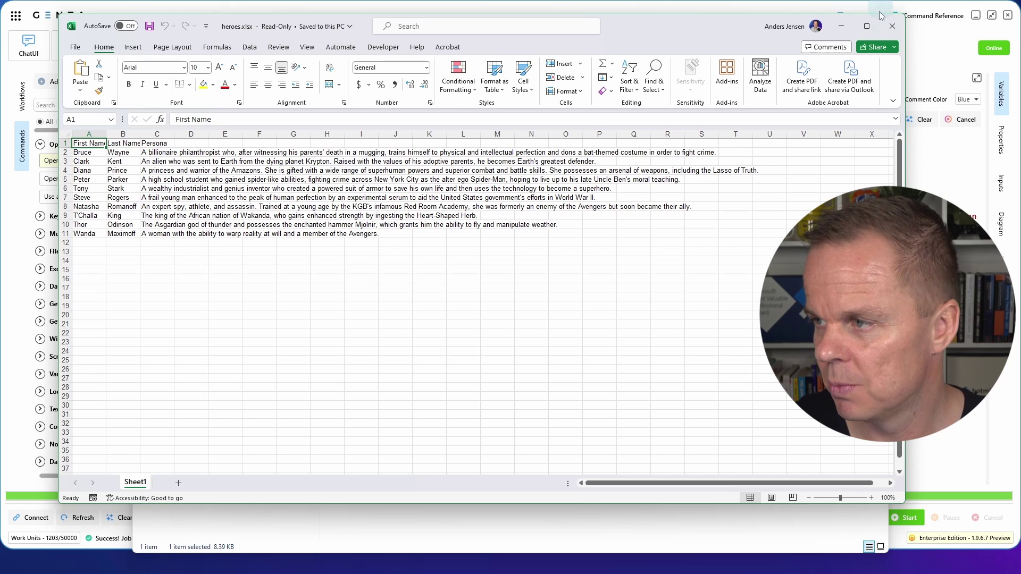
click(897, 28)
click(657, 15)
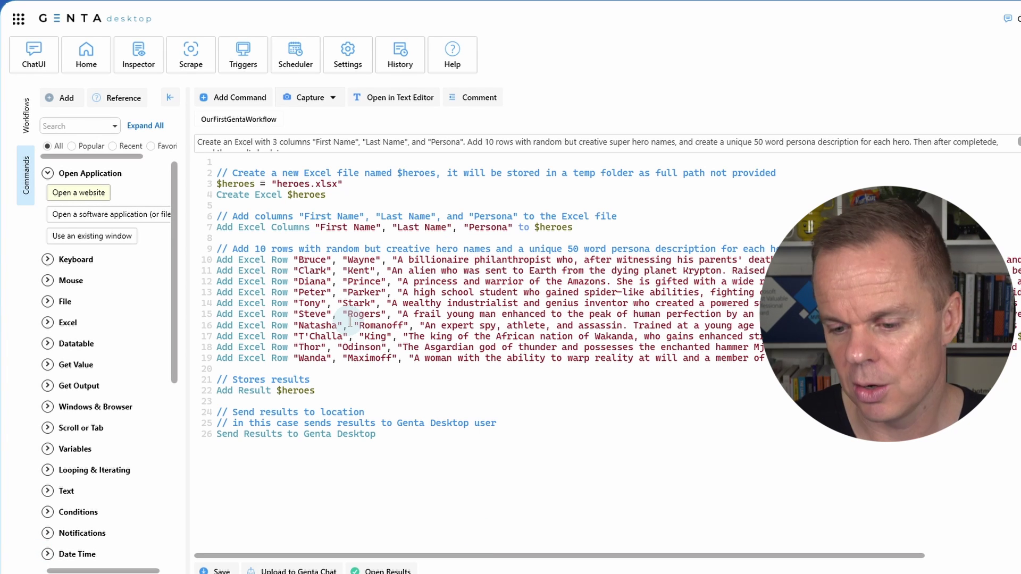
Extend the request to enter each hero into rpachallenge.com with persona as Role, then select the old script
click(787, 149)
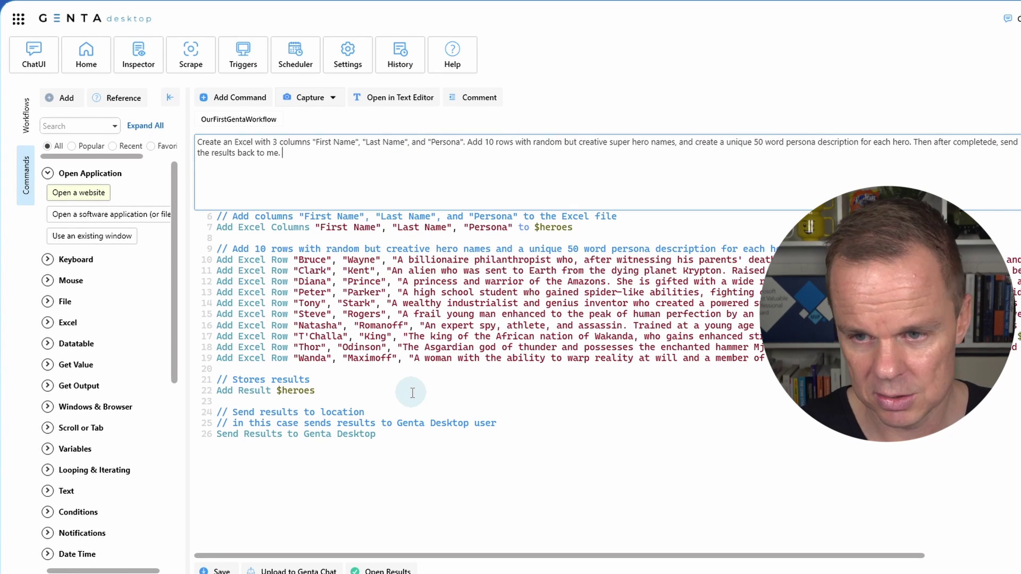
text(Then go )
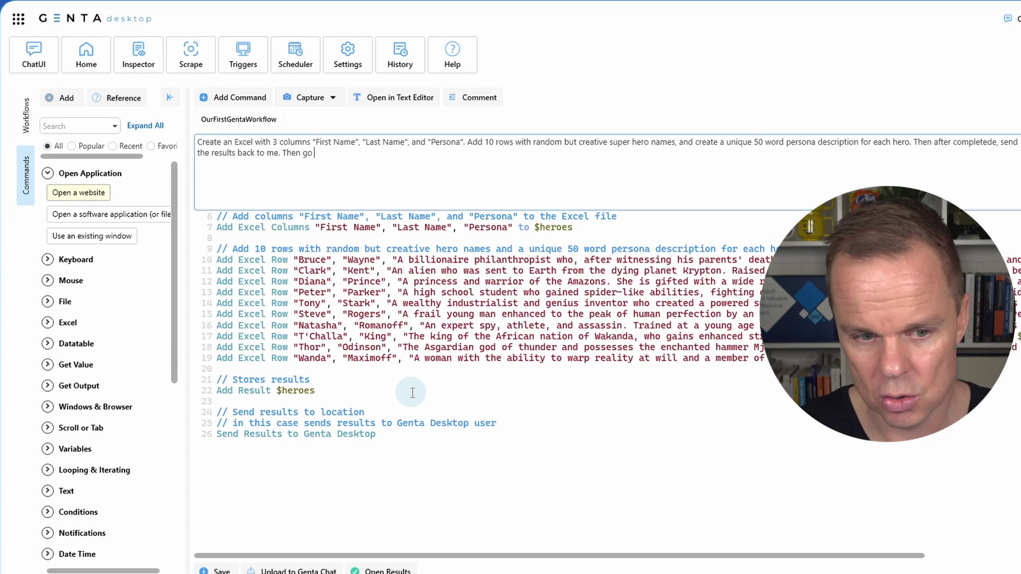
text(to rpachallenge.com a)
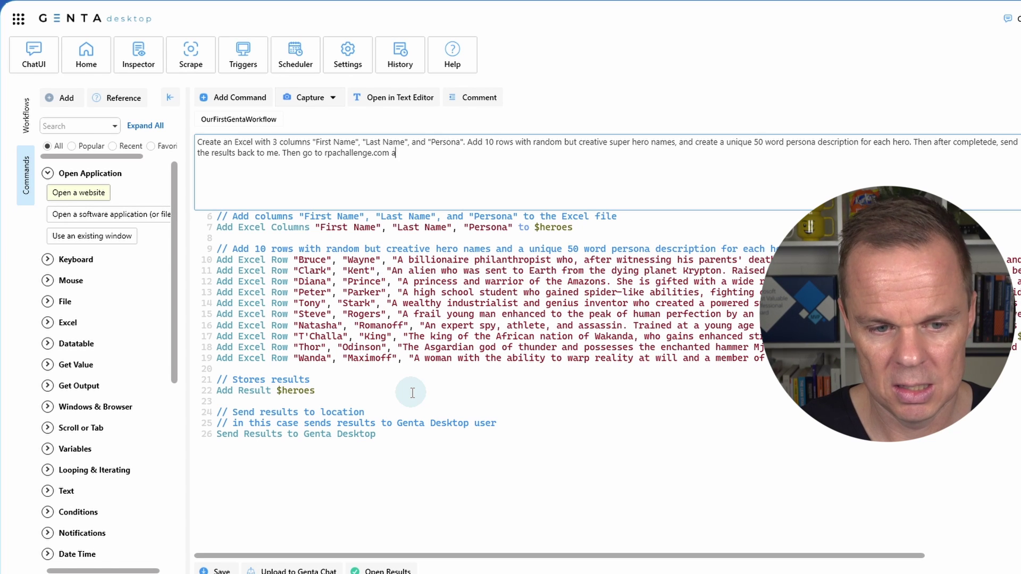
text(nd for fro)
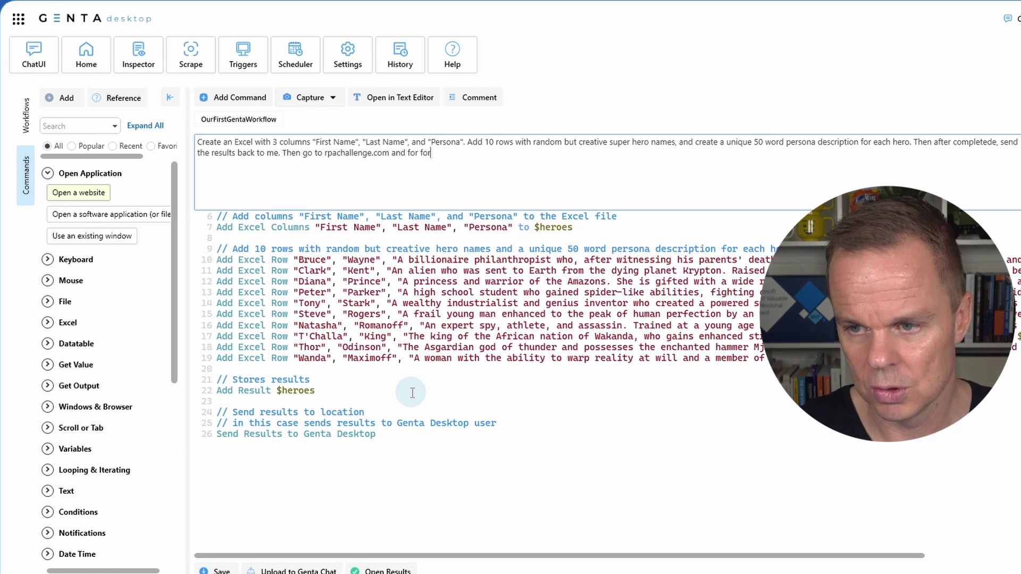
text(each Excel r)
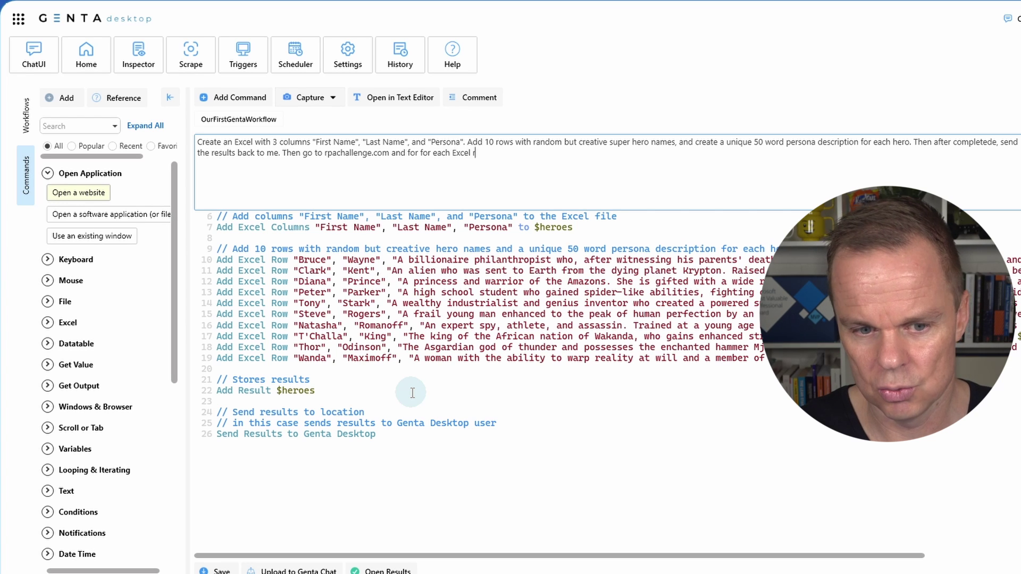
text(ow enter first name, last name)
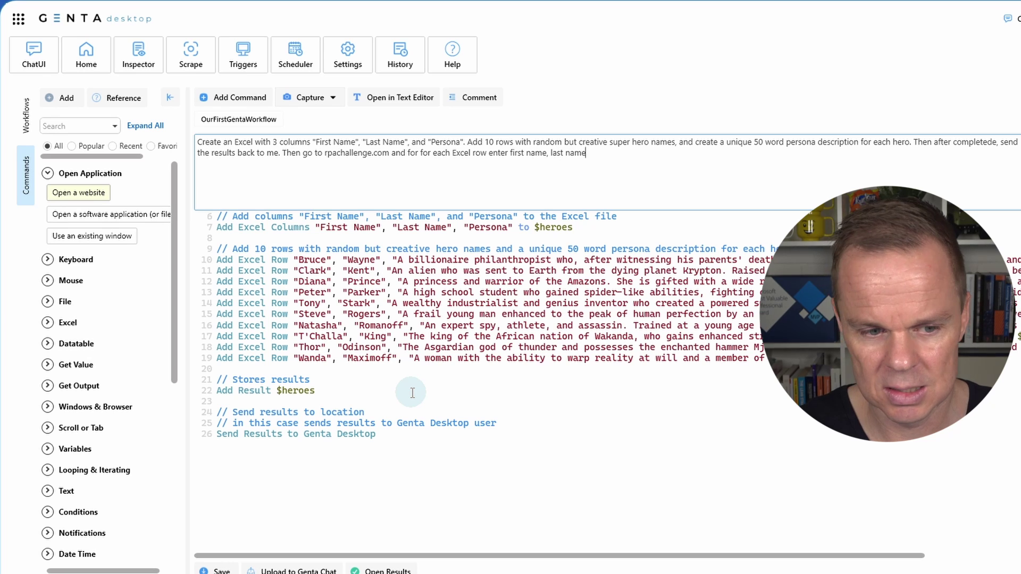
text( and persona as Role in com)
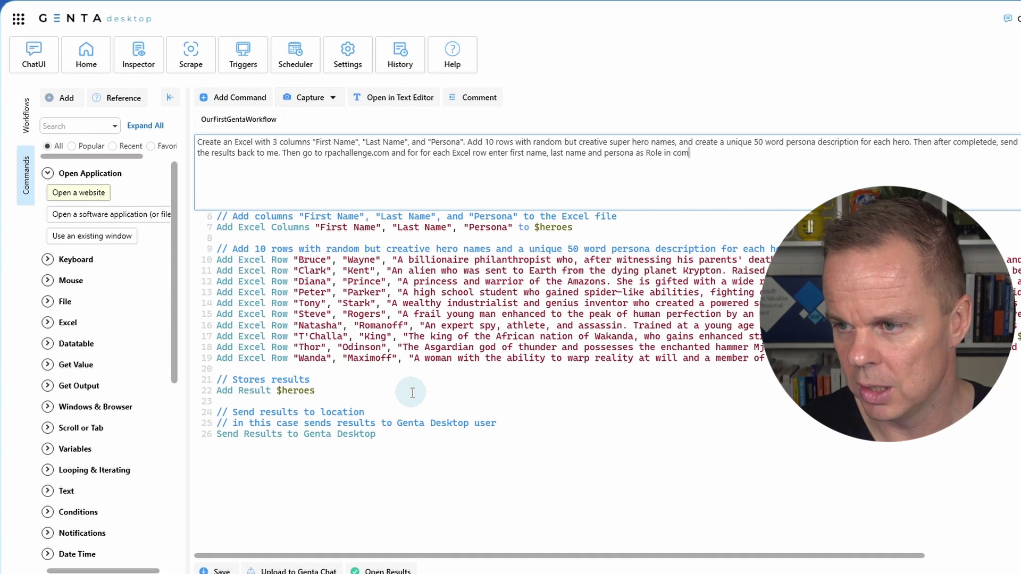
text(pany)
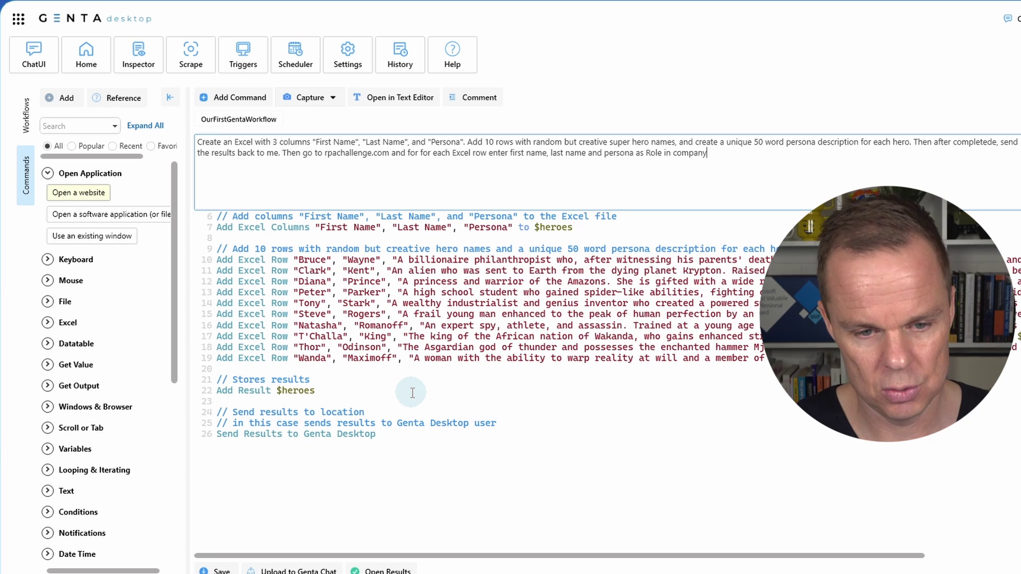
text(, then click submit.)
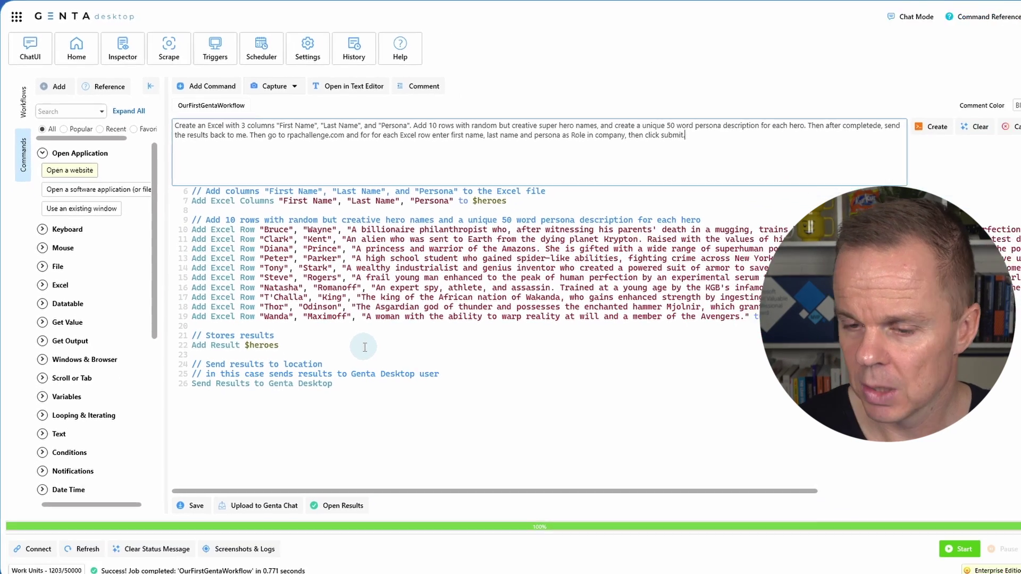
key(ctrl+a)
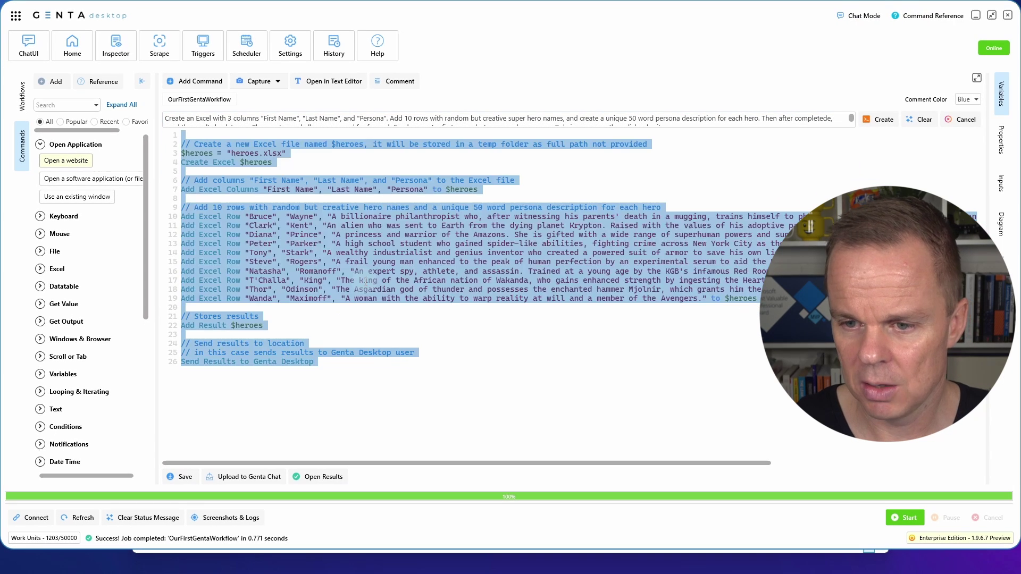
Delete the old script, generate the rpachallenge.com hero loop, and save and run it
key(Delete)
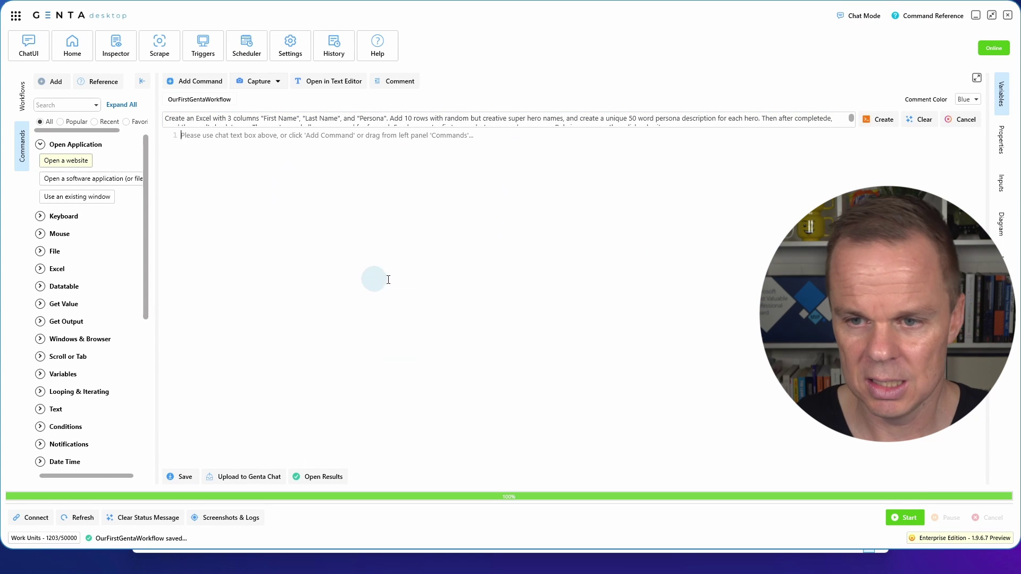
click(883, 121)
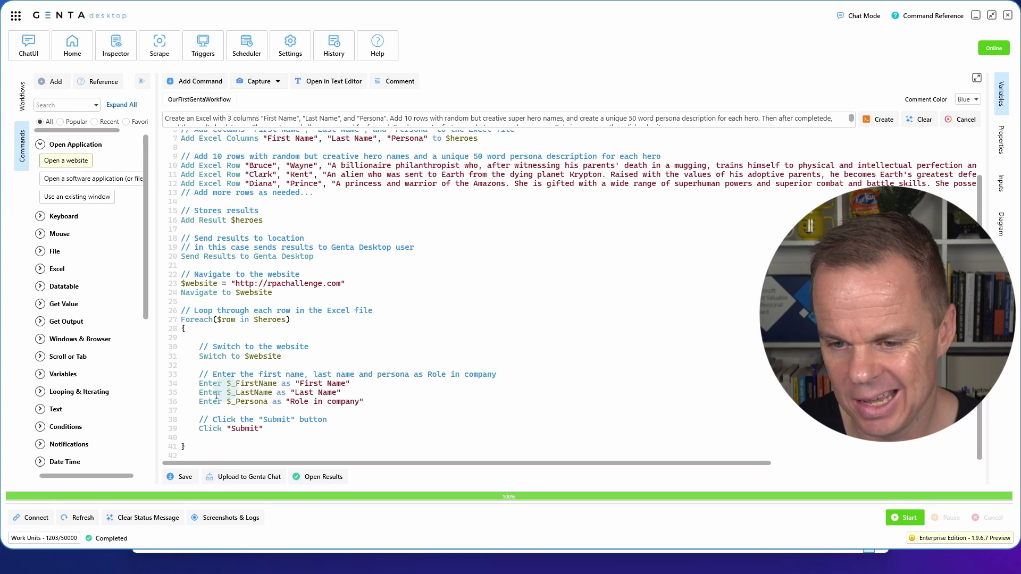
click(904, 519)
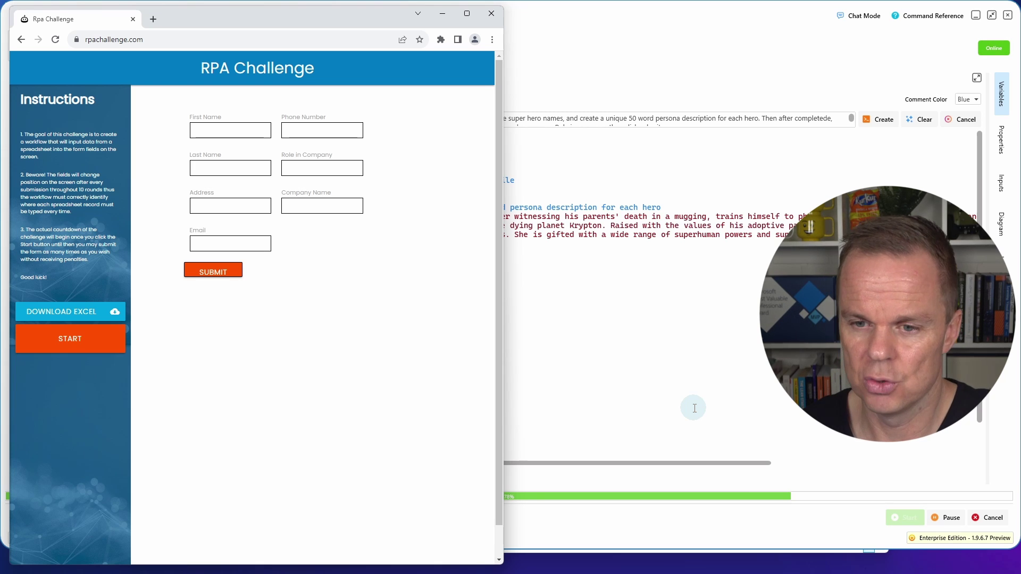
Let the workflow enter Bruce Wayne with his role into the RPA Challenge form and submit
click(232, 131)
text(Bruce)
click(229, 167)
text(Wayne)
click(323, 168)
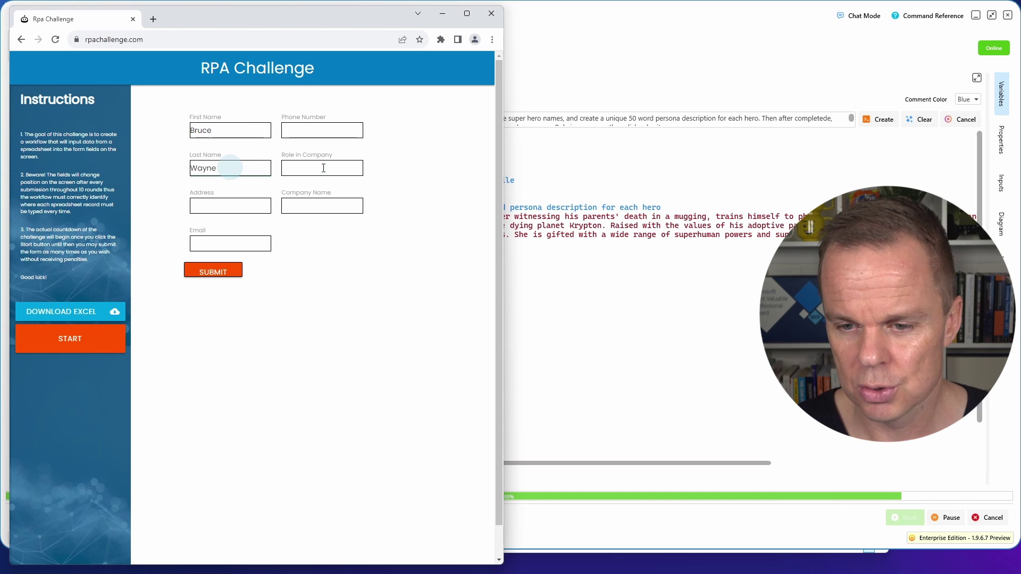
text(e leader to build justice)
click(212, 270)
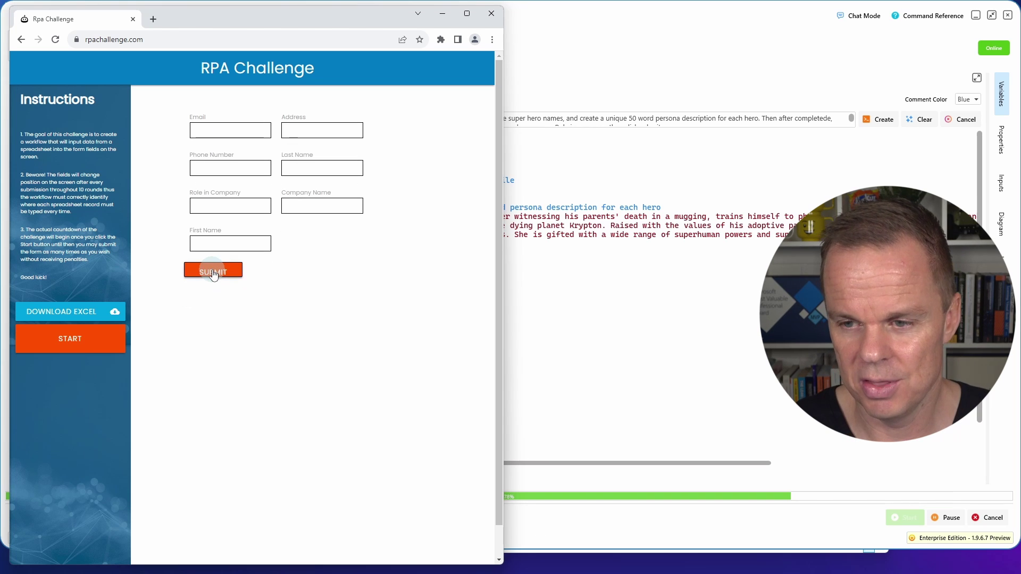
Submit Clark Kent as Investigative Journalist, then stop the run and dismiss the error
click(232, 244)
text(Clark)
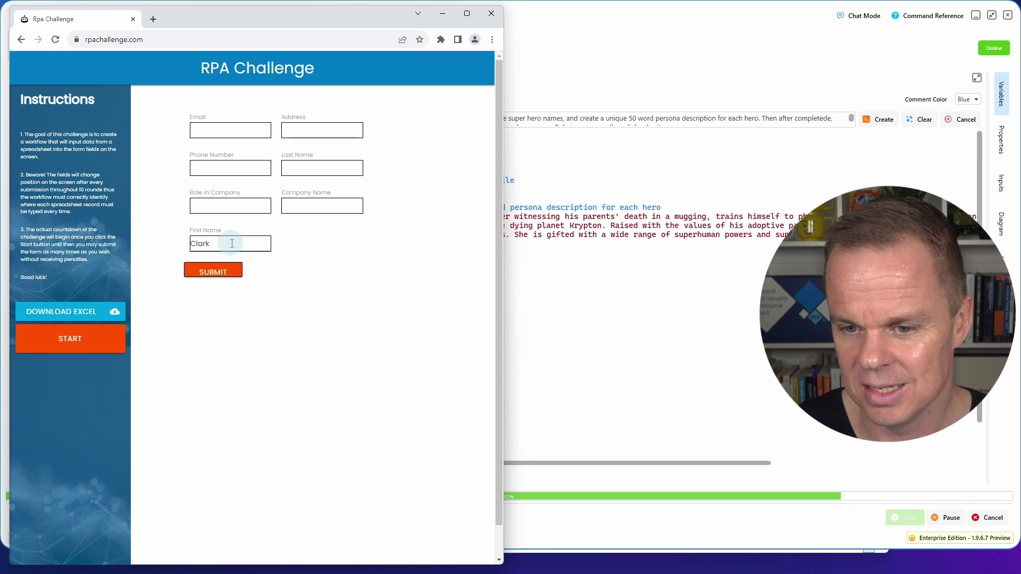
click(323, 168)
text(Kent)
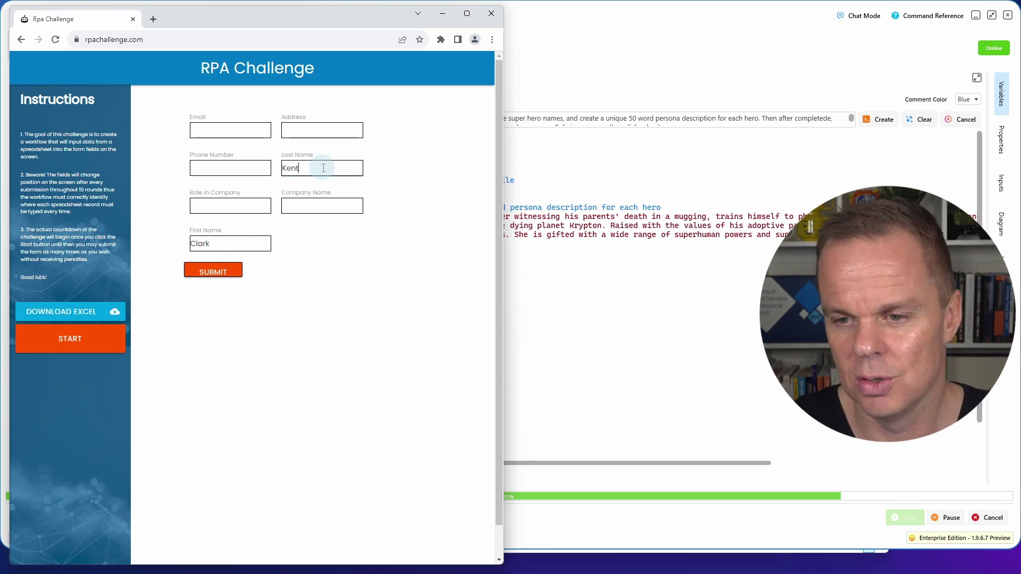
click(235, 205)
text(Investigative Journalist)
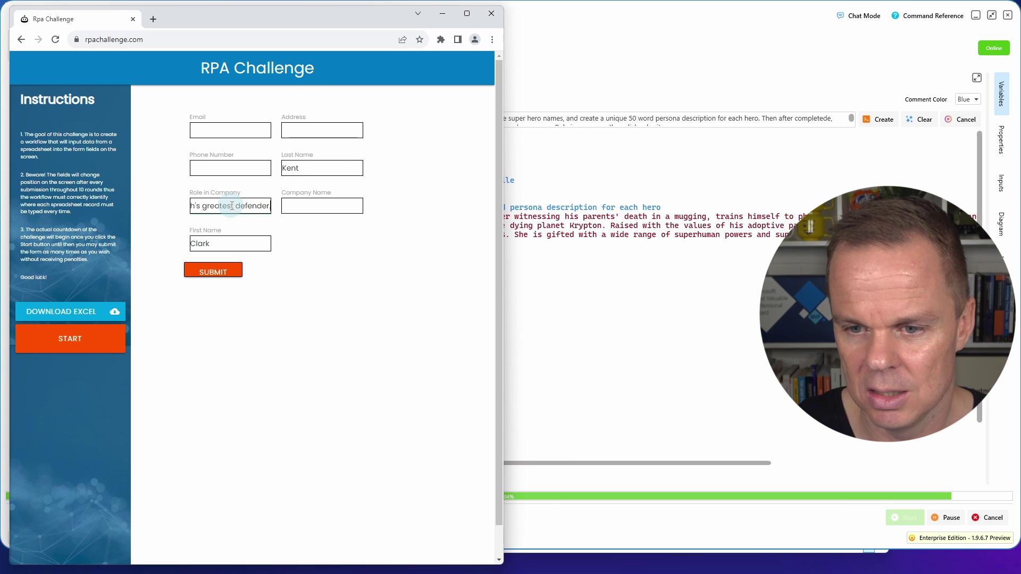
key(Return)
click(990, 518)
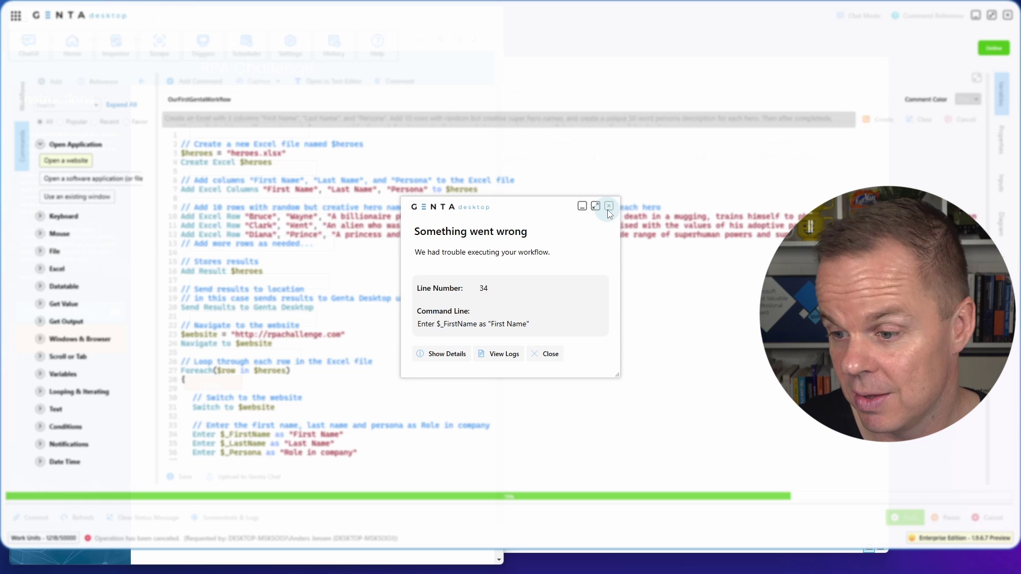
click(609, 206)
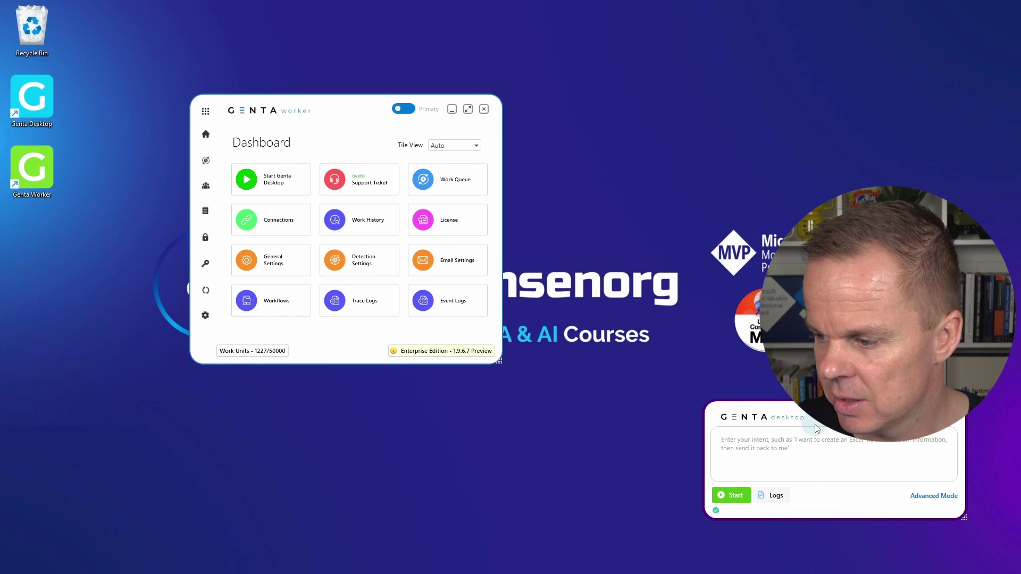
Move and enlarge the chat window, then run the intent 'go to amazon.com'
drag(818, 421, 633, 244)
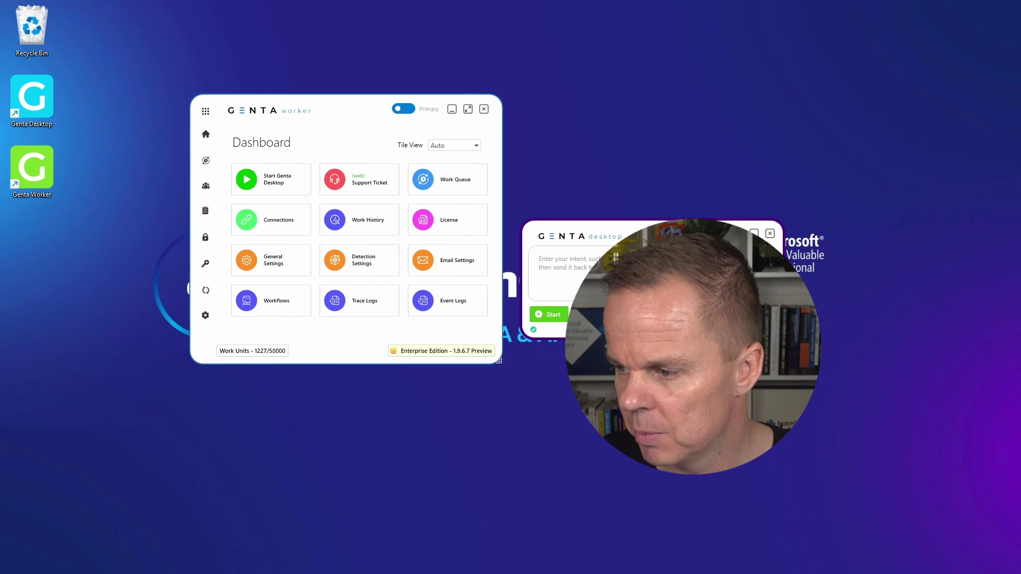
drag(781, 342, 906, 425)
click(727, 285)
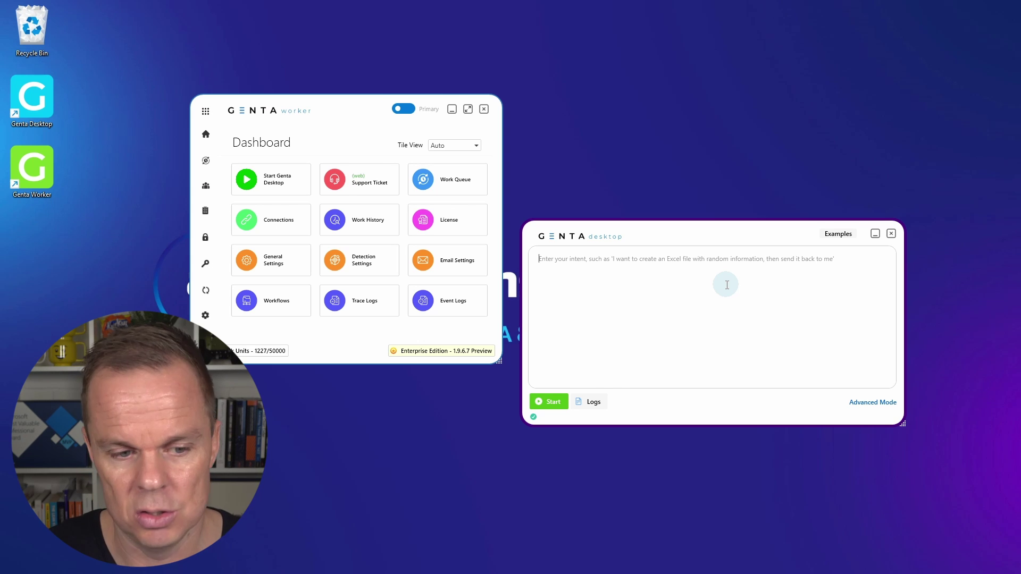
text(g)
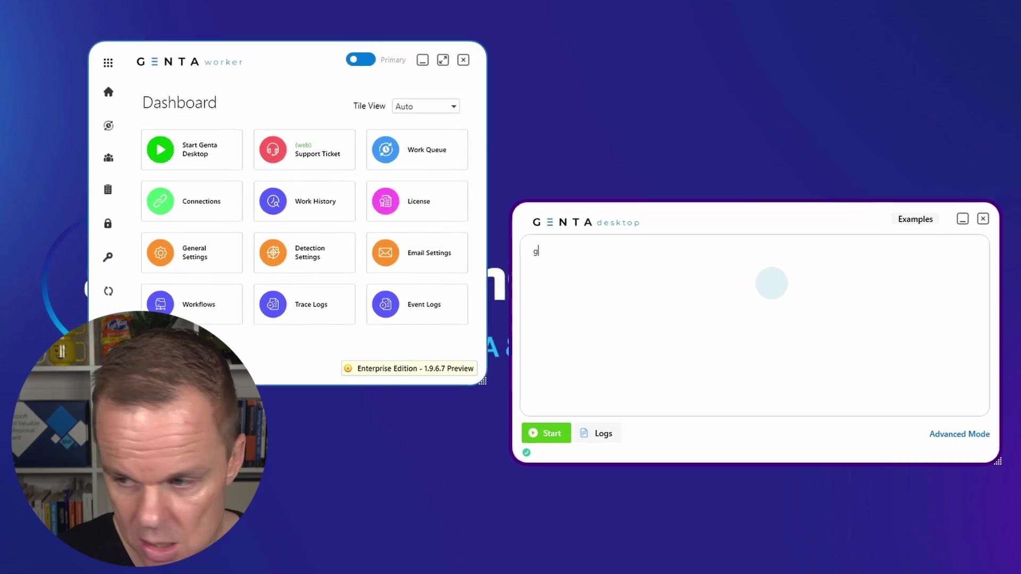
text(o to amazo)
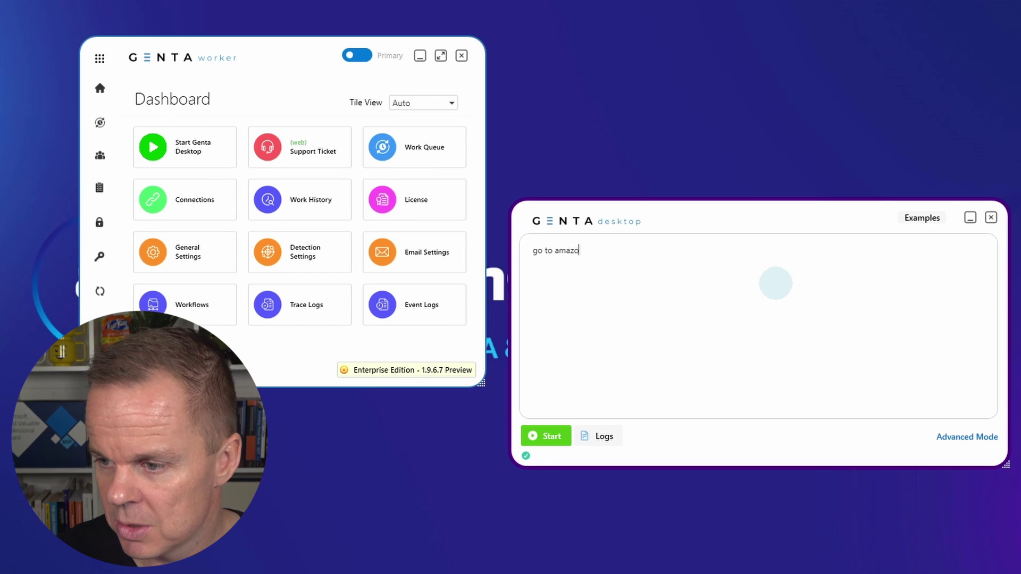
text(n.com)
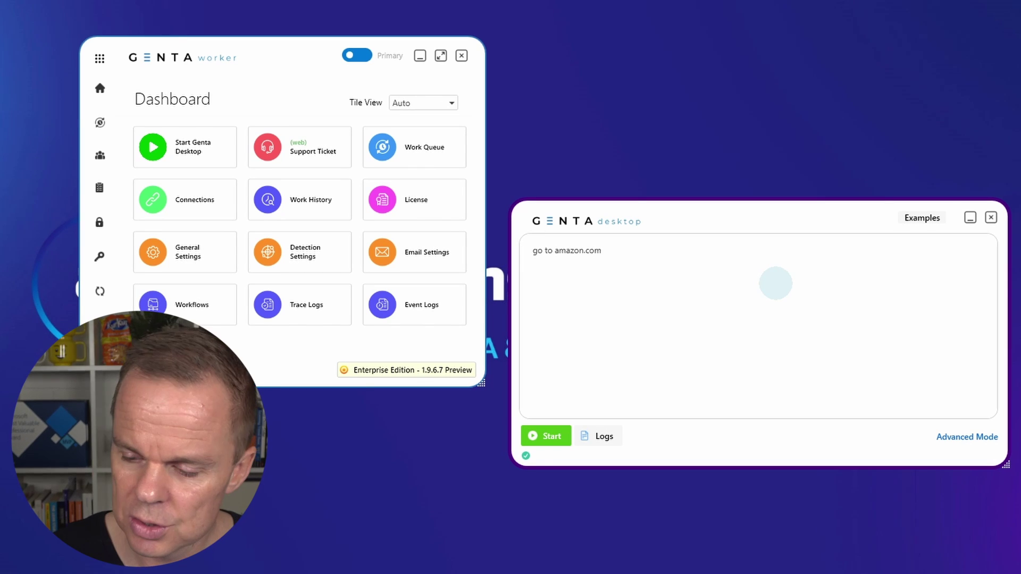
click(548, 439)
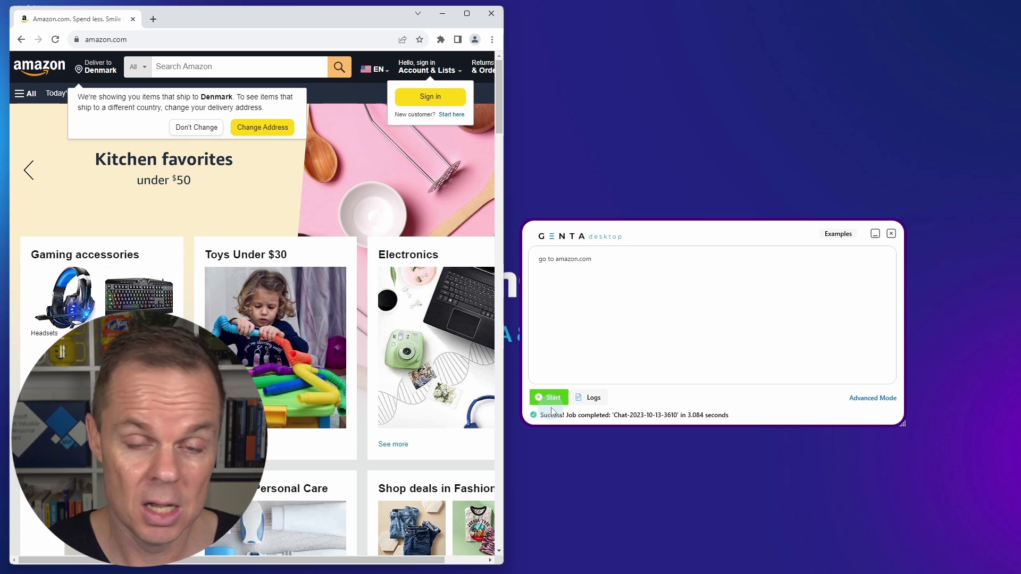
Wait for the amazon.com homepage to load while the job reports success
scroll(321, 465, right, 2)
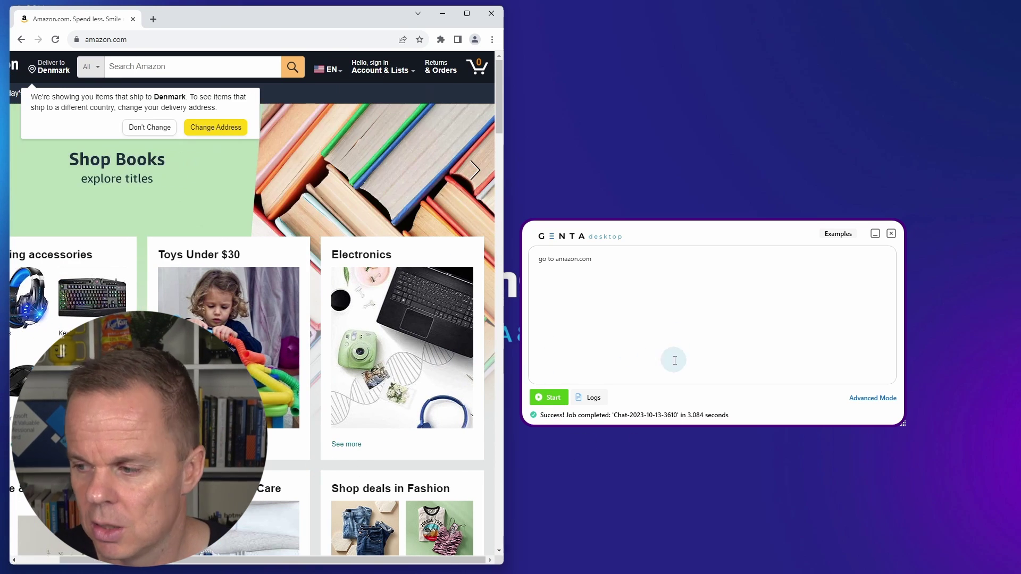
Switch to Advanced Mode with the Amazon script, show the Logs panel, and maximize the editor
click(860, 405)
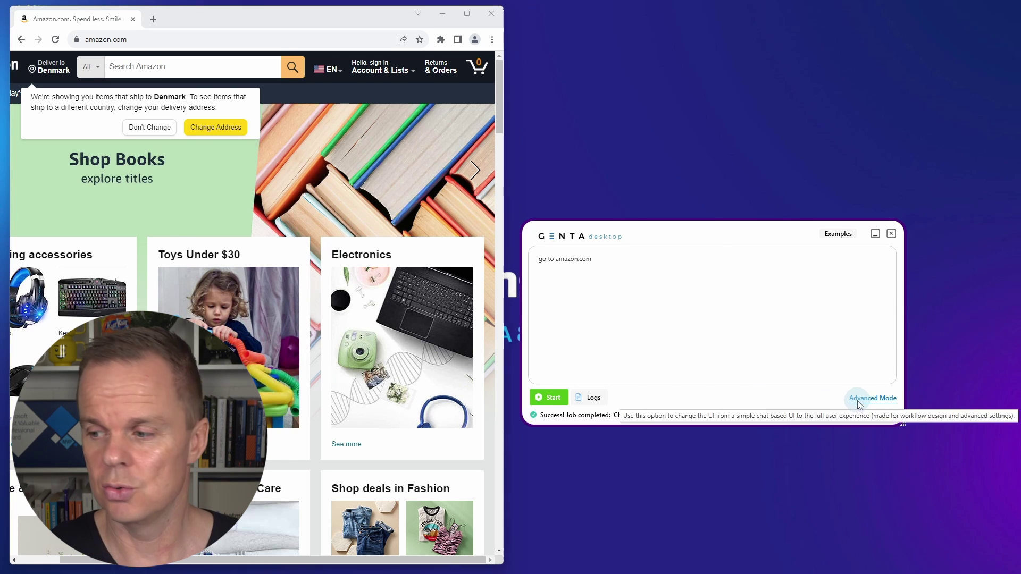
click(759, 397)
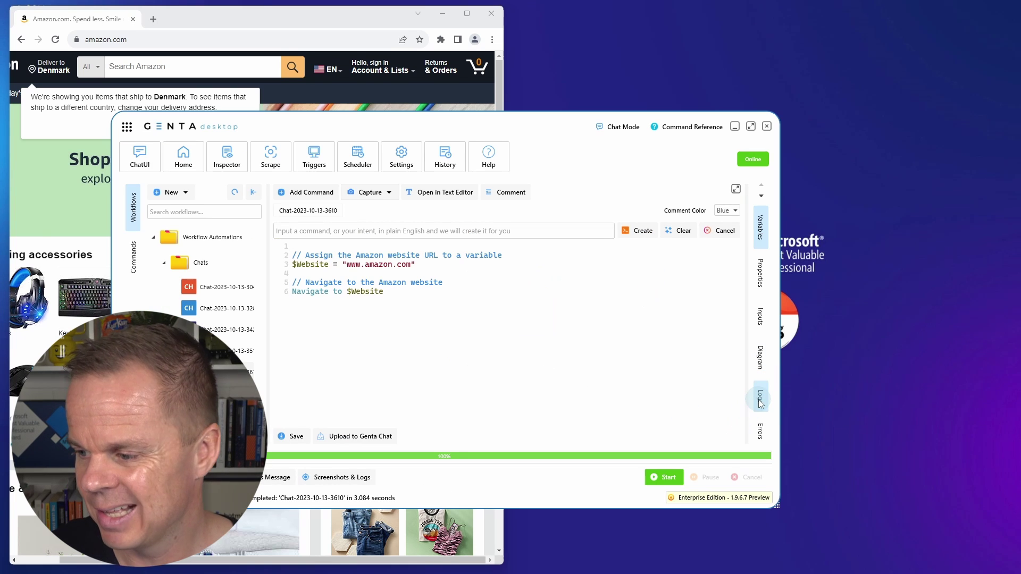
click(750, 126)
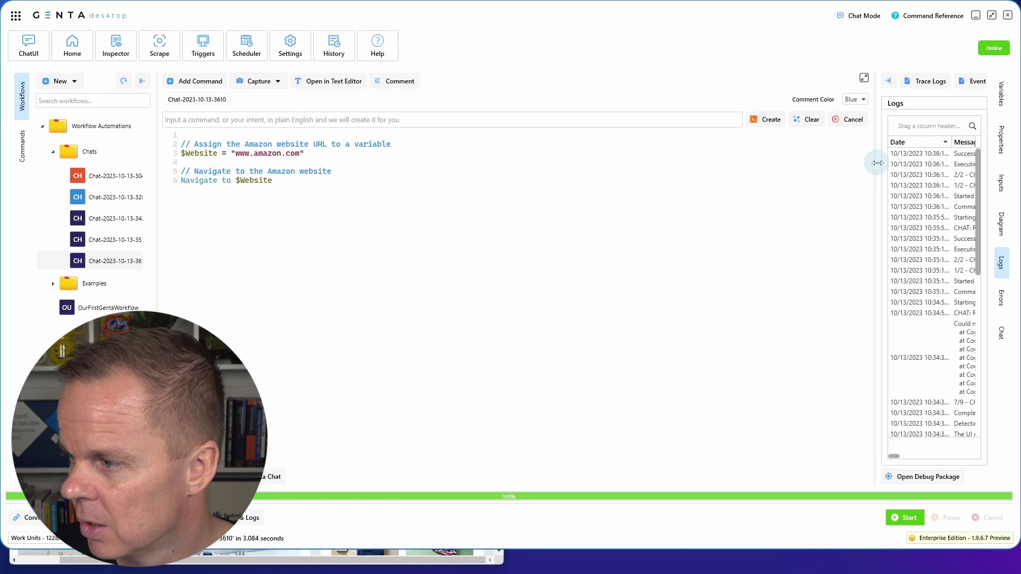
Widen the Logs panel and open the Trace Logs image 'Google - Google Chrome_ControlDetection_AI.png'
drag(872, 162, 699, 158)
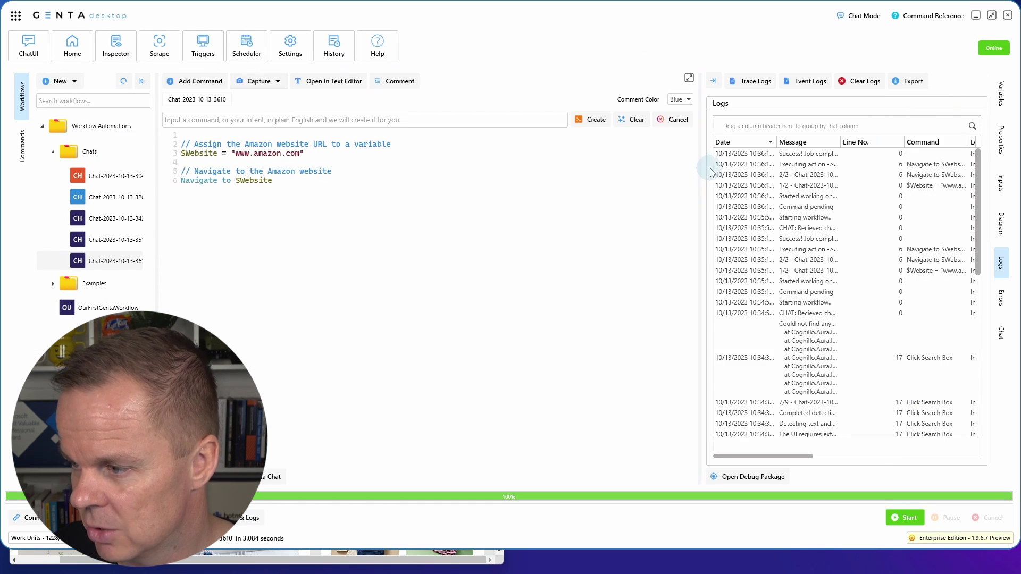
click(763, 82)
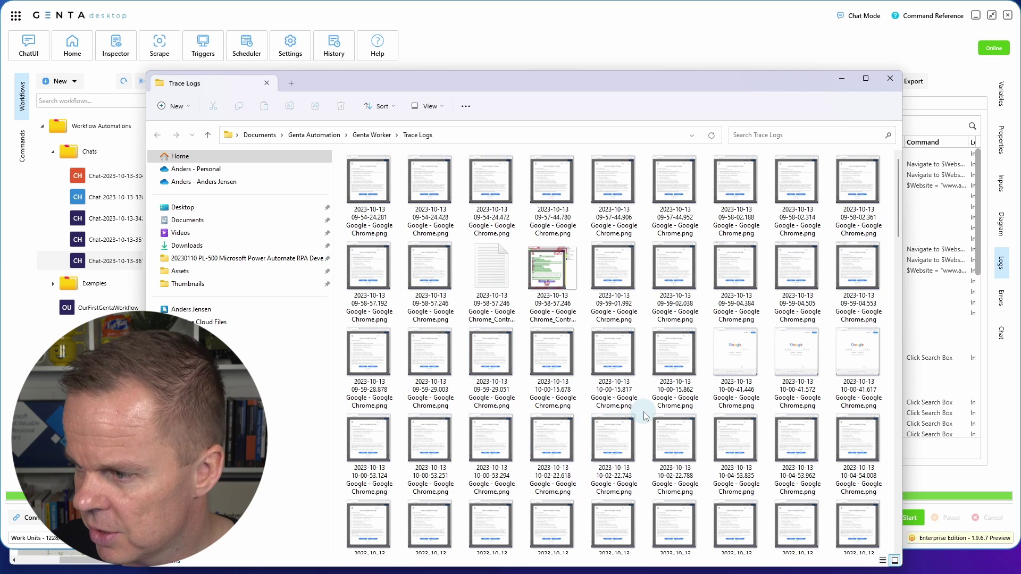
double_click(553, 268)
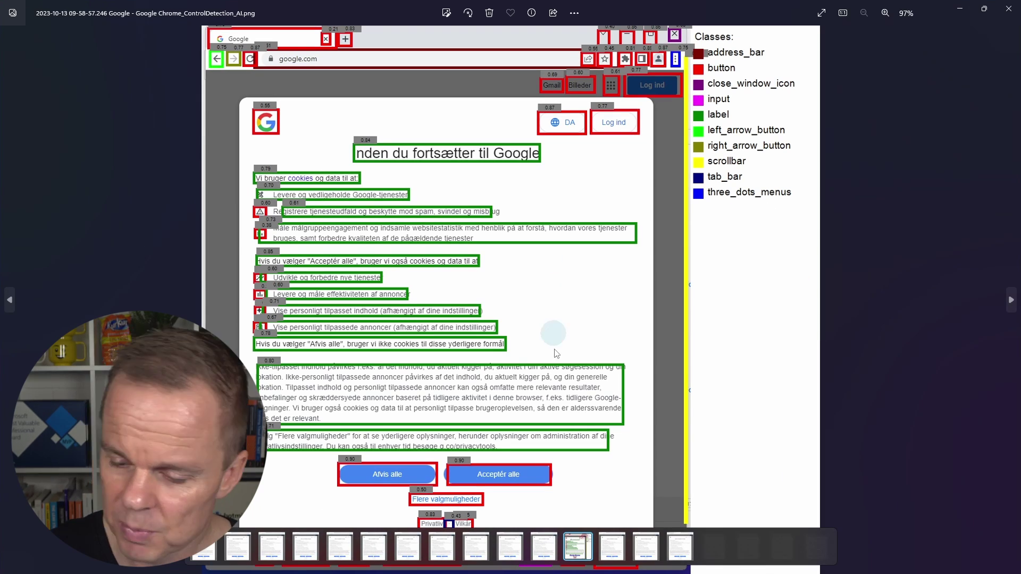